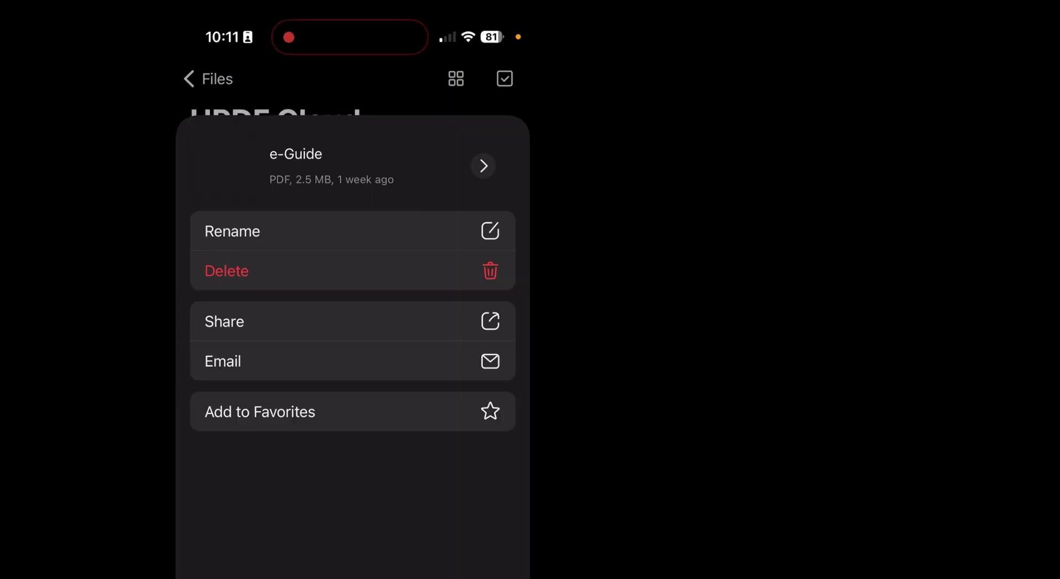
- From the e-Guide share options, open 75 No-Code Business Ideas and read down to Landingi and Frase
{"action": "left_click", "coordinate": [353, 321]}
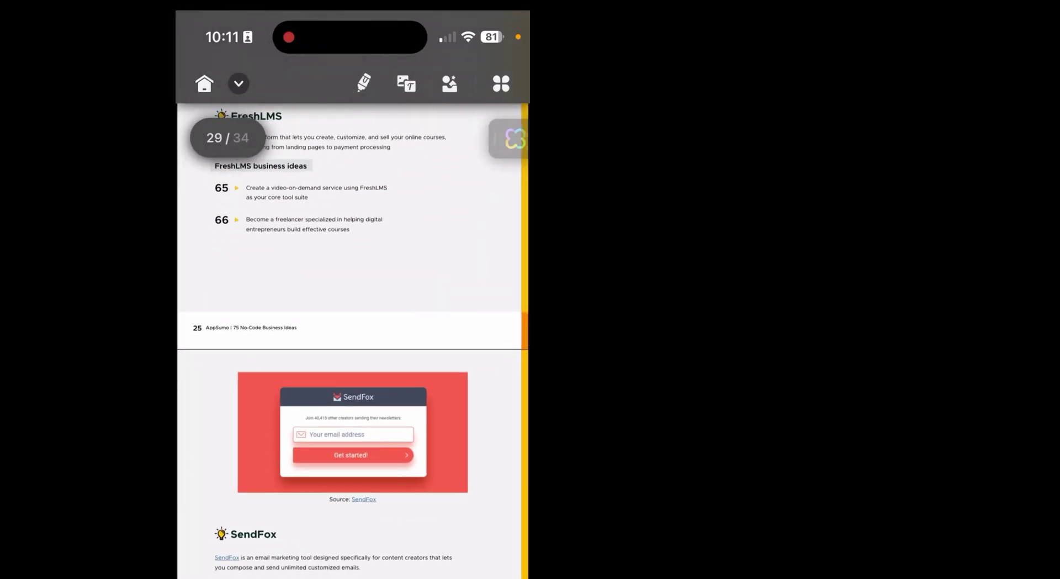
{"action": "scroll", "coordinate": [354, 343], "scroll_direction": "down", "scroll_amount": 5}
{"action": "scroll", "coordinate": [353, 342], "scroll_direction": "down", "scroll_amount": 3}
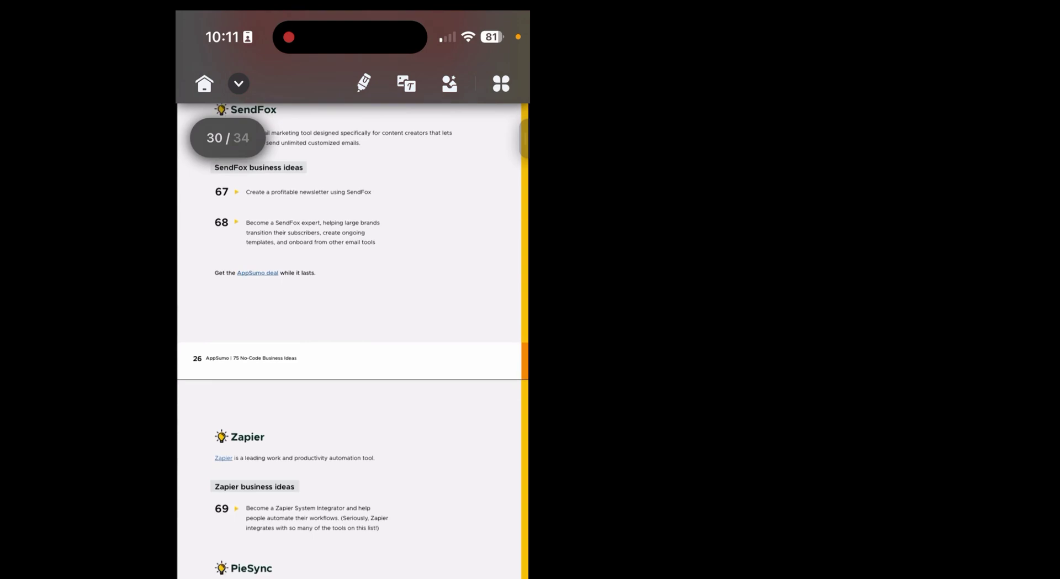
{"action": "scroll", "coordinate": [354, 342], "scroll_direction": "down", "scroll_amount": 3}
{"action": "scroll", "coordinate": [354, 343], "scroll_direction": "down", "scroll_amount": 3}
{"action": "scroll", "coordinate": [354, 343], "scroll_direction": "down", "scroll_amount": 3}
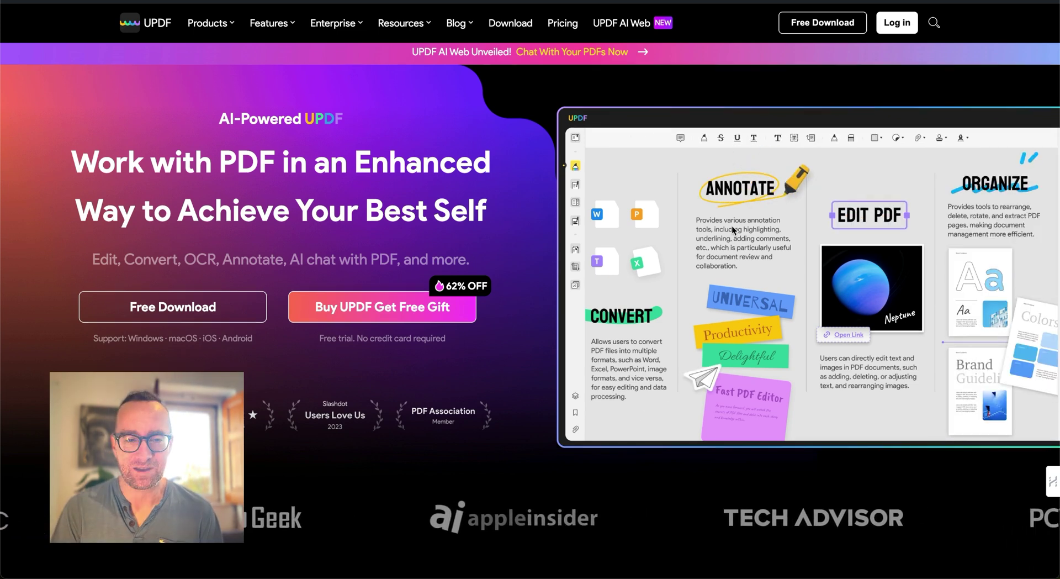
- Scroll down the UPDF homepage past the feature cards to the highlights section
{"action": "scroll", "coordinate": [731, 226], "scroll_direction": "down", "scroll_amount": 3}
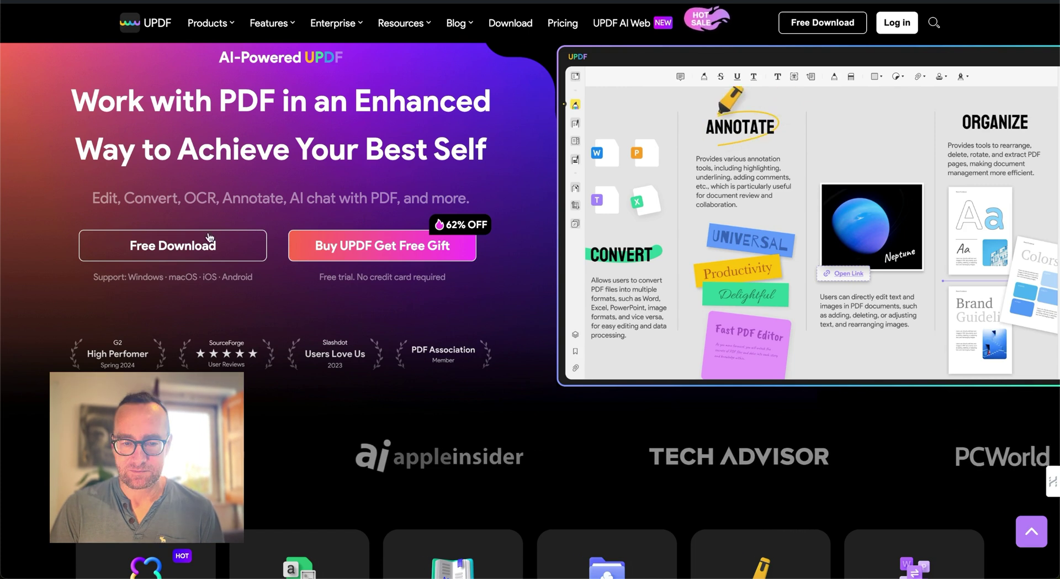
{"action": "scroll", "coordinate": [204, 243], "scroll_direction": "down", "scroll_amount": 7}
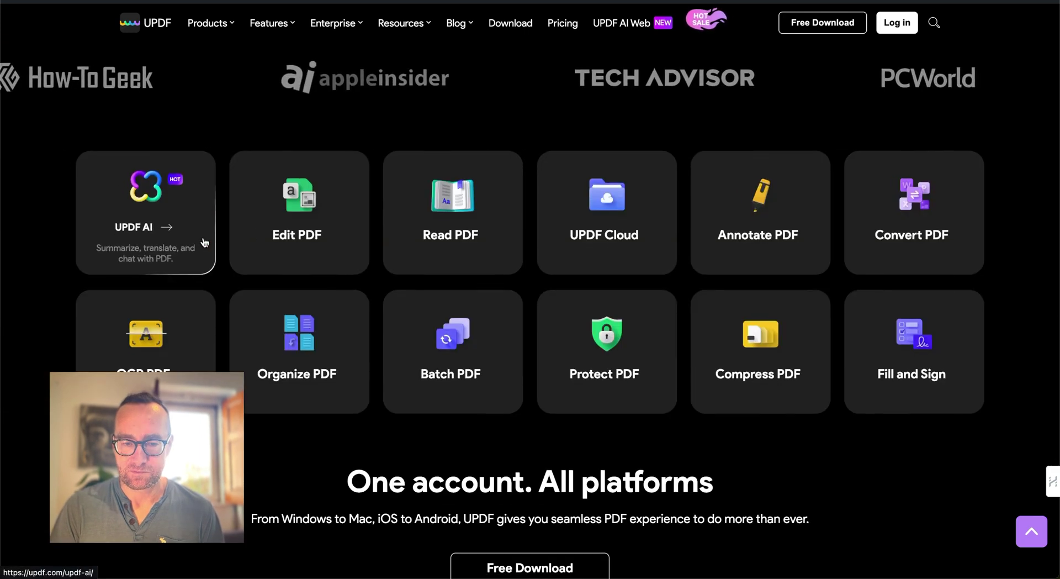
{"action": "scroll", "coordinate": [204, 243], "scroll_direction": "down", "scroll_amount": 2}
{"action": "scroll", "coordinate": [205, 242], "scroll_direction": "up", "scroll_amount": 1}
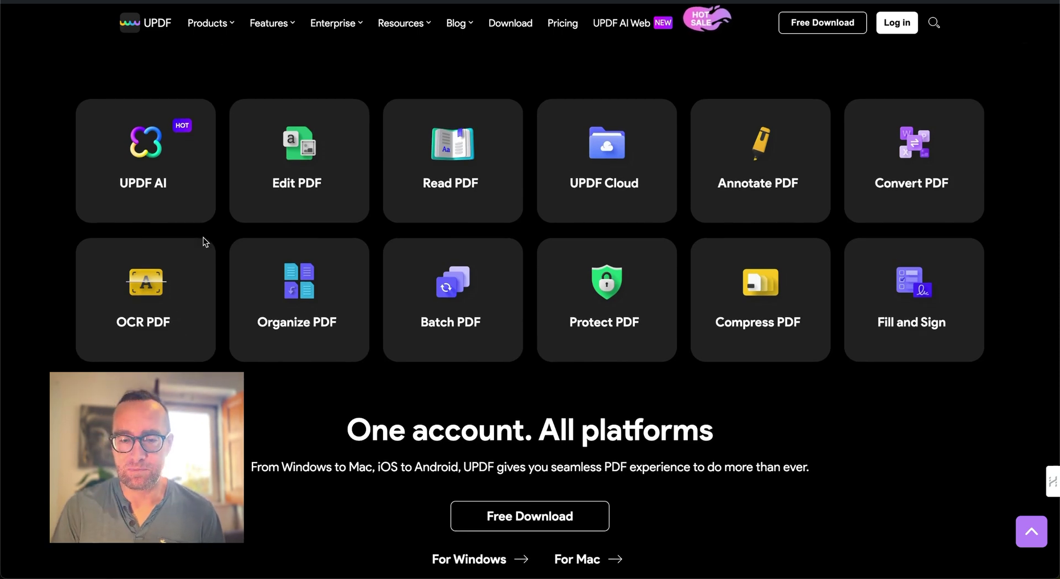
{"action": "scroll", "coordinate": [204, 238], "scroll_direction": "down", "scroll_amount": 2}
{"action": "scroll", "coordinate": [203, 237], "scroll_direction": "down", "scroll_amount": 2}
{"action": "scroll", "coordinate": [203, 238], "scroll_direction": "down", "scroll_amount": 2}
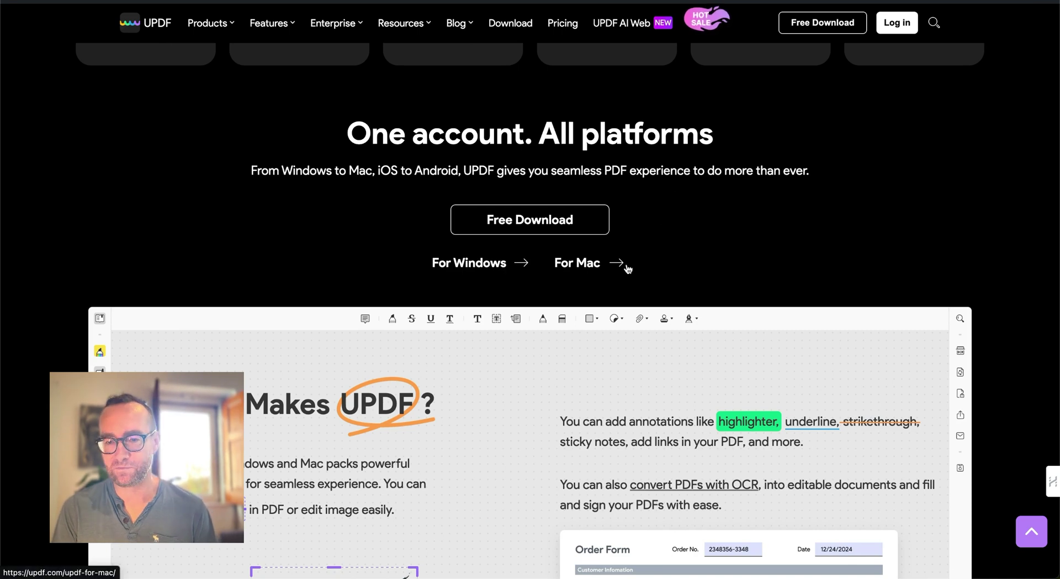
{"action": "scroll", "coordinate": [628, 268], "scroll_direction": "down", "scroll_amount": 5}
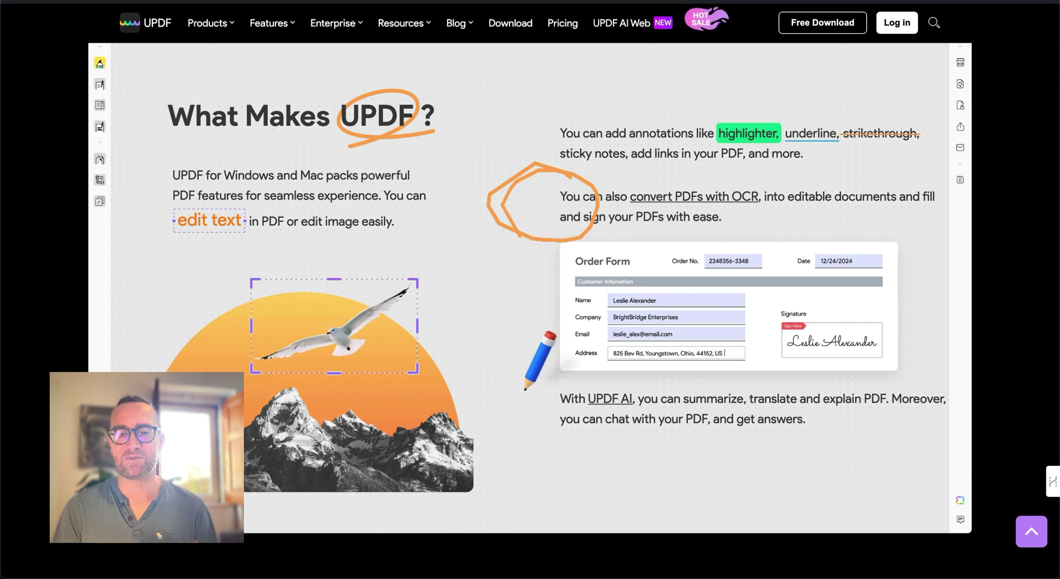
{"action": "scroll", "coordinate": [525, 388], "scroll_direction": "down", "scroll_amount": 5}
{"action": "scroll", "coordinate": [522, 390], "scroll_direction": "down", "scroll_amount": 5}
{"action": "scroll", "coordinate": [522, 390], "scroll_direction": "down", "scroll_amount": 2}
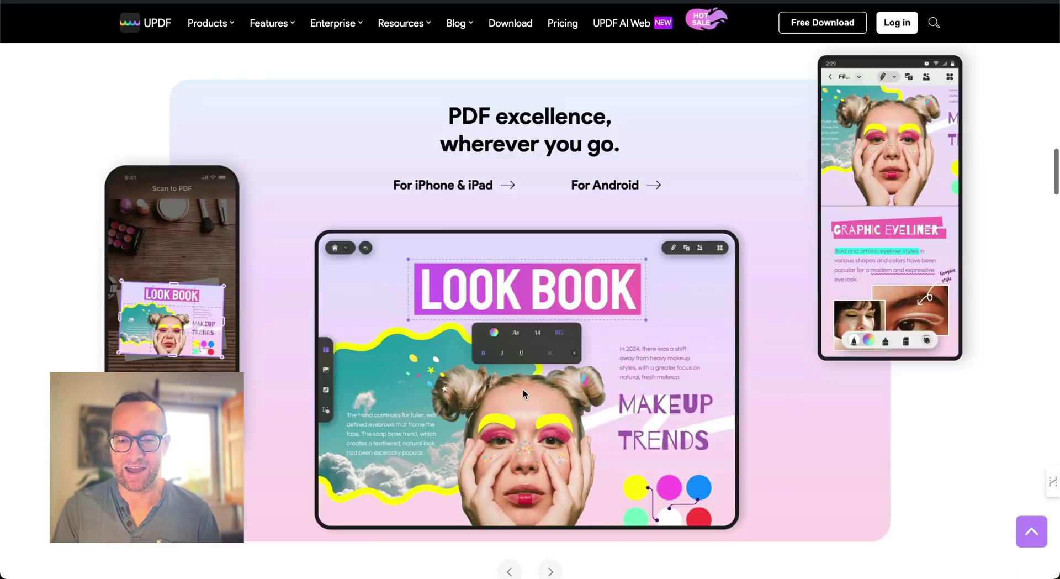
{"action": "scroll", "coordinate": [523, 389], "scroll_direction": "down", "scroll_amount": 2}
{"action": "scroll", "coordinate": [522, 390], "scroll_direction": "down", "scroll_amount": 2}
{"action": "scroll", "coordinate": [523, 390], "scroll_direction": "down", "scroll_amount": 2}
{"action": "scroll", "coordinate": [523, 389], "scroll_direction": "down", "scroll_amount": 1}
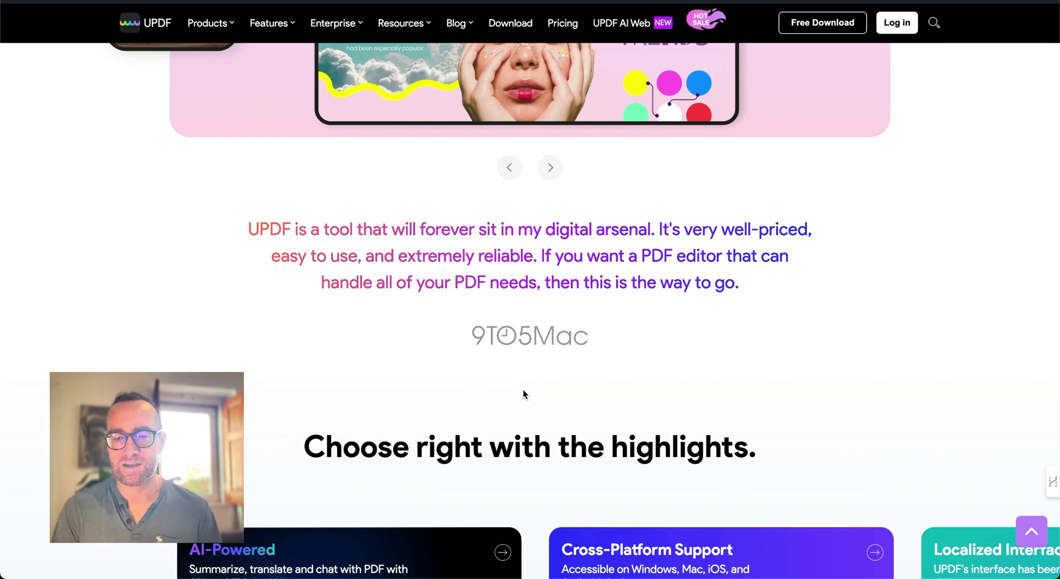
{"action": "scroll", "coordinate": [522, 389], "scroll_direction": "down", "scroll_amount": 1}
{"action": "scroll", "coordinate": [523, 390], "scroll_direction": "down", "scroll_amount": 4}
{"action": "scroll", "coordinate": [524, 392], "scroll_direction": "down", "scroll_amount": 3}
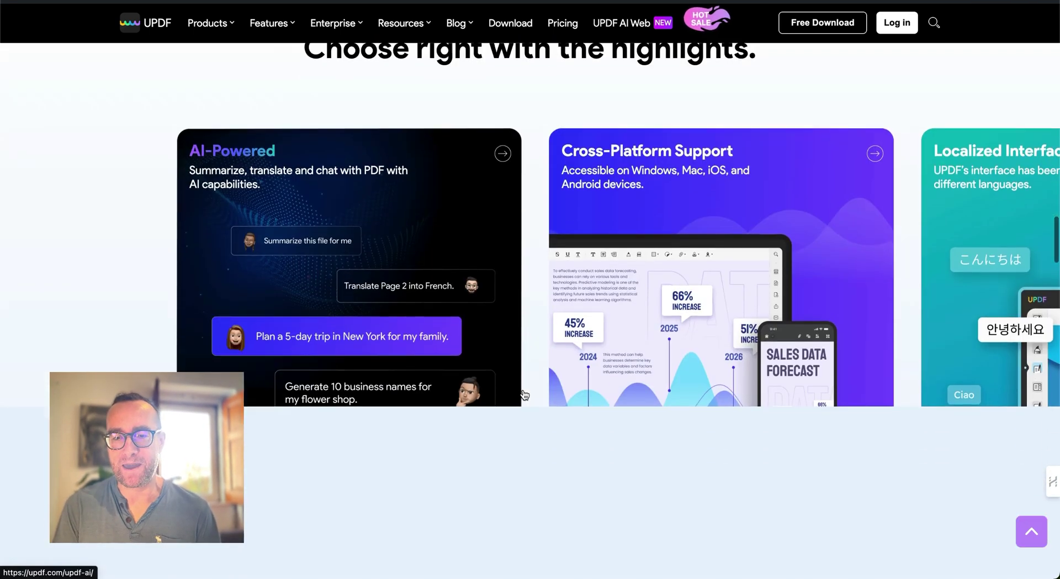
{"action": "scroll", "coordinate": [525, 395], "scroll_direction": "down", "scroll_amount": 2}
{"action": "scroll", "coordinate": [524, 395], "scroll_direction": "down", "scroll_amount": 3}
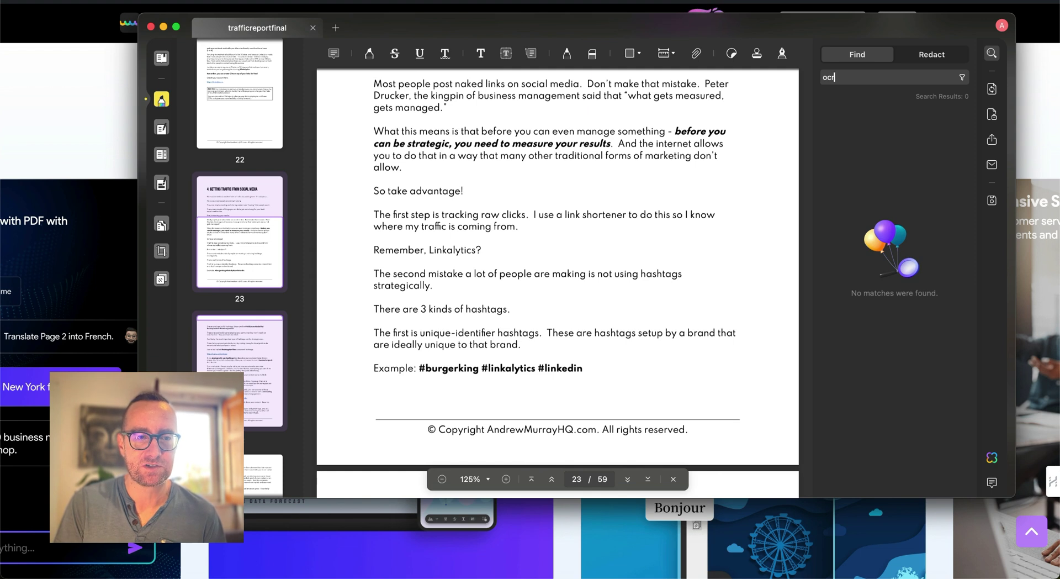
- Quit and relaunch UPDF, then open 75 No-Code Business Ideas from the Recent files
{"action": "left_click", "coordinate": [50, 1]}
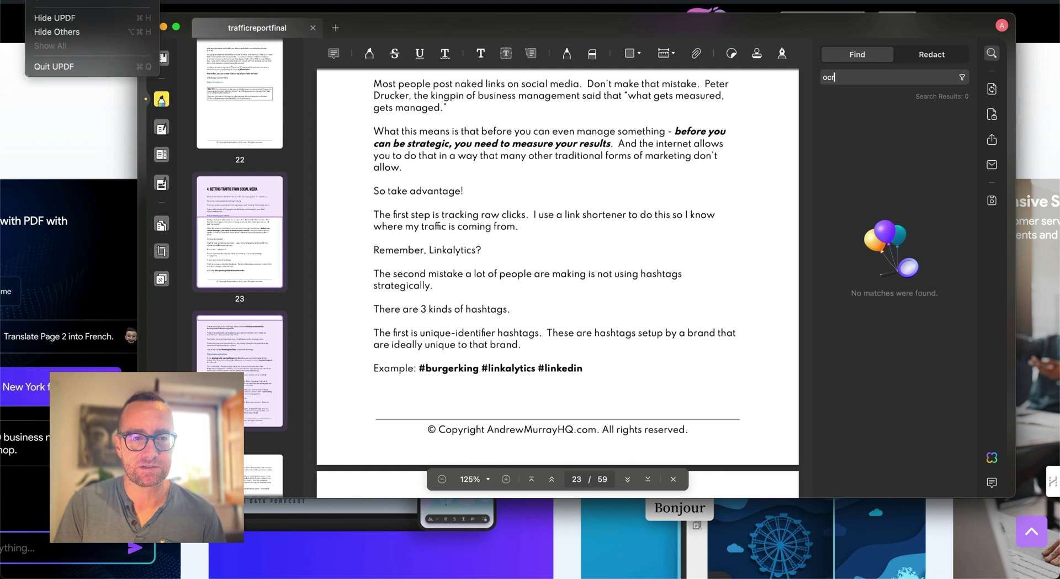
{"action": "left_click", "coordinate": [65, 67]}
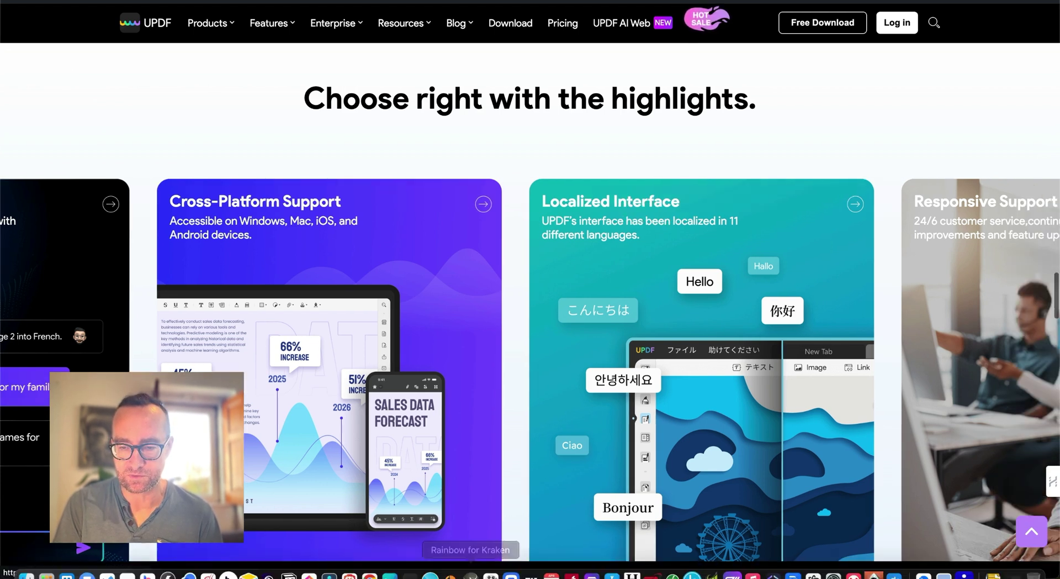
{"action": "scroll", "coordinate": [470, 575], "scroll_direction": "down", "scroll_amount": 3}
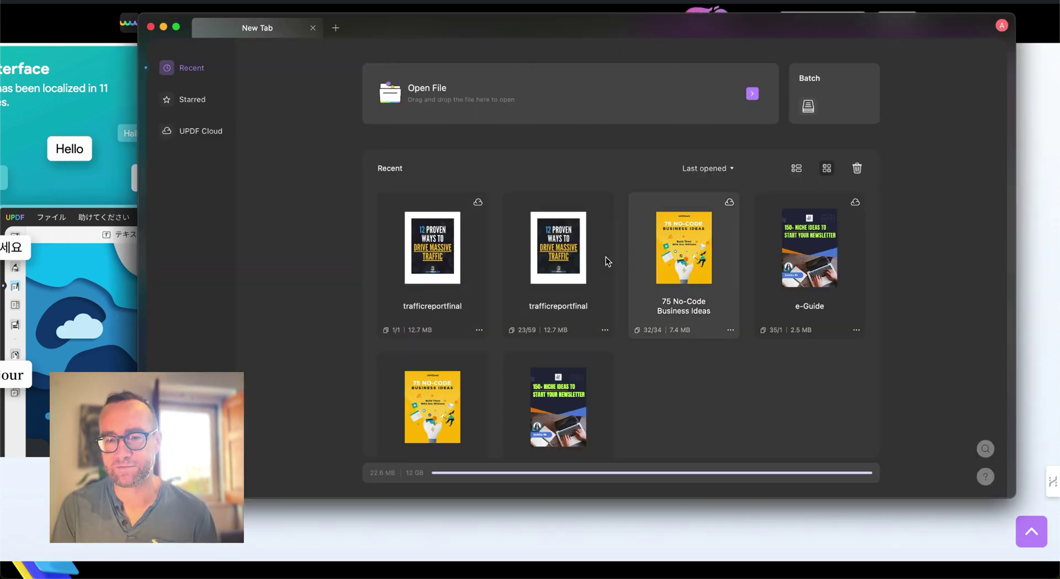
{"action": "left_click", "coordinate": [691, 262]}
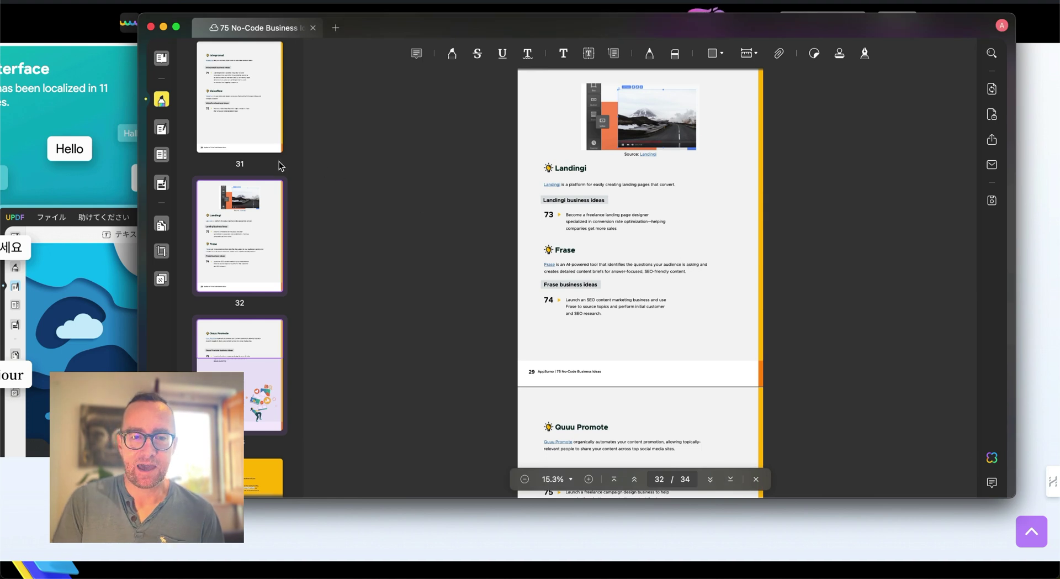
- Go to page 1 through the thumbnails, move to page 2, and zoom in with Edit PDF mode on
{"action": "scroll", "coordinate": [262, 165], "scroll_direction": "up", "scroll_amount": 10}
{"action": "scroll", "coordinate": [263, 165], "scroll_direction": "up", "scroll_amount": 10}
{"action": "scroll", "coordinate": [263, 164], "scroll_direction": "up", "scroll_amount": 10}
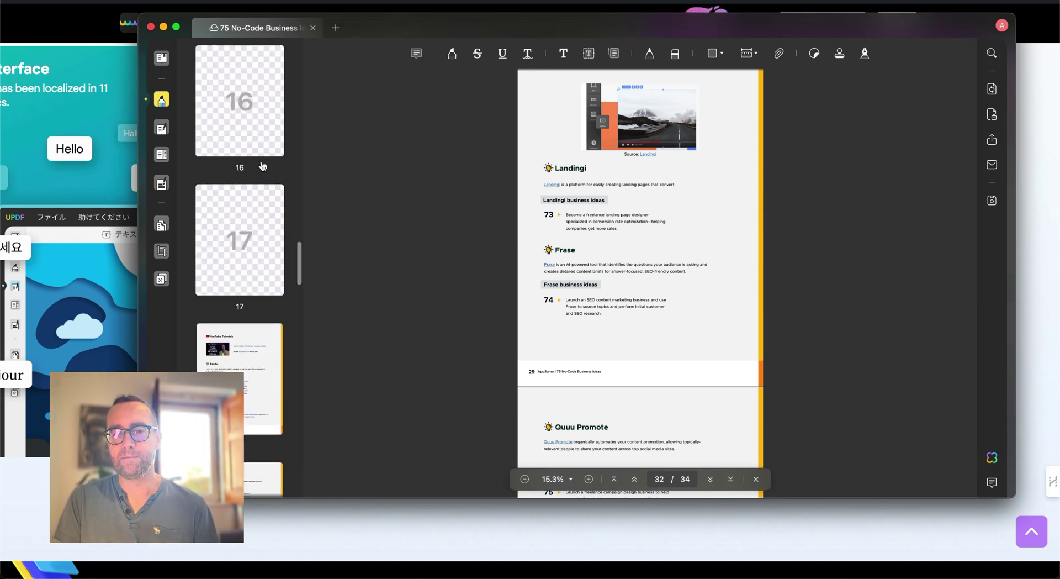
{"action": "scroll", "coordinate": [263, 165], "scroll_direction": "up", "scroll_amount": 15}
{"action": "left_click", "coordinate": [245, 79]}
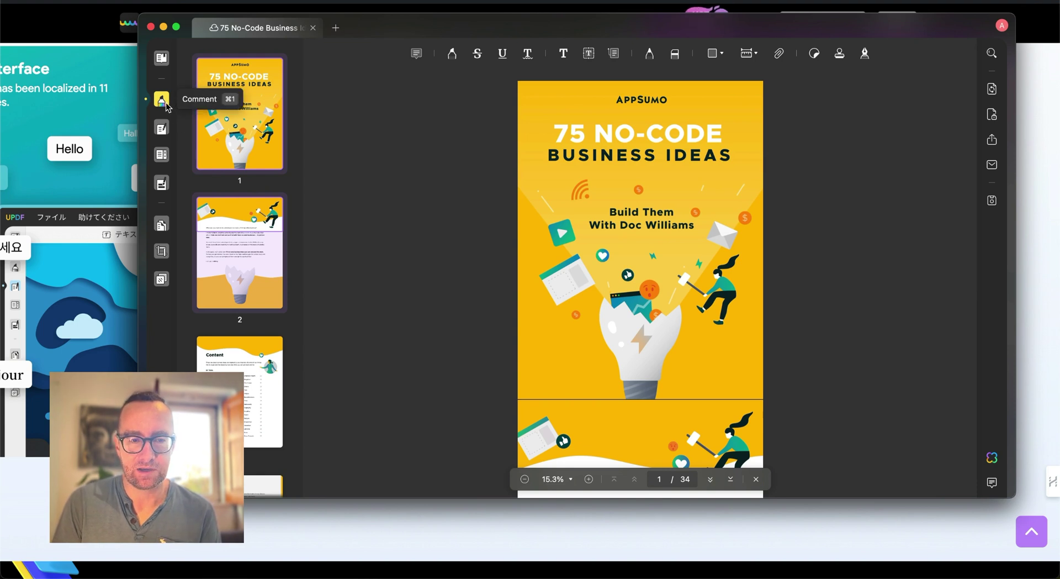
{"action": "scroll", "coordinate": [529, 271], "scroll_direction": "down", "scroll_amount": 5}
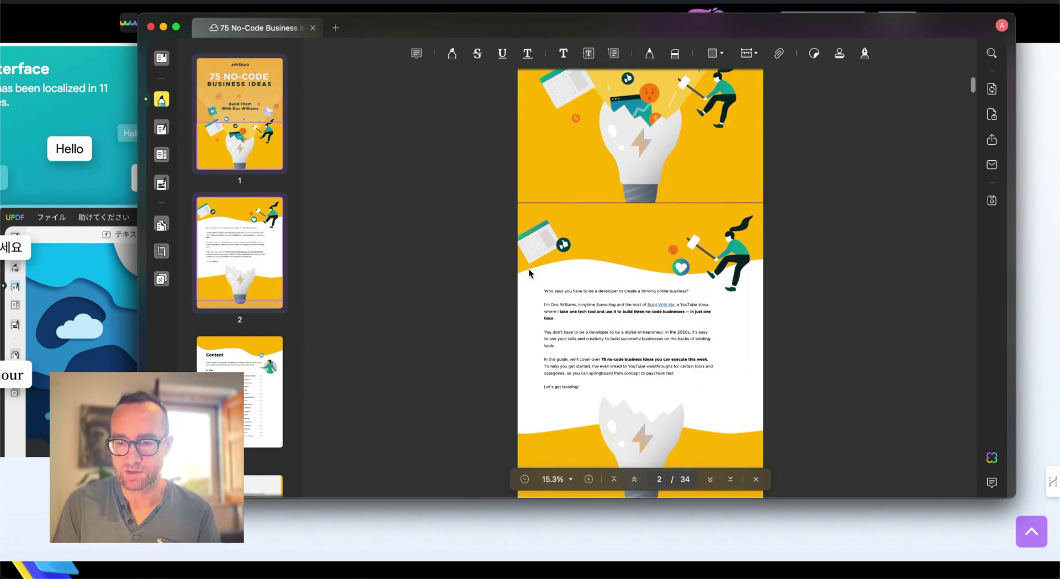
{"action": "left_click", "coordinate": [166, 131]}
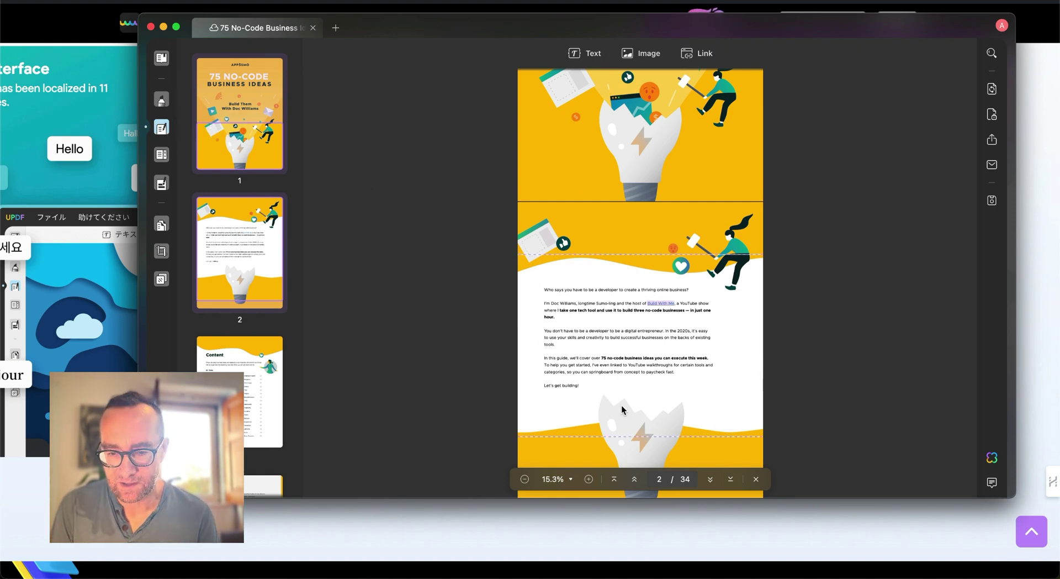
{"action": "left_click", "coordinate": [589, 479]}
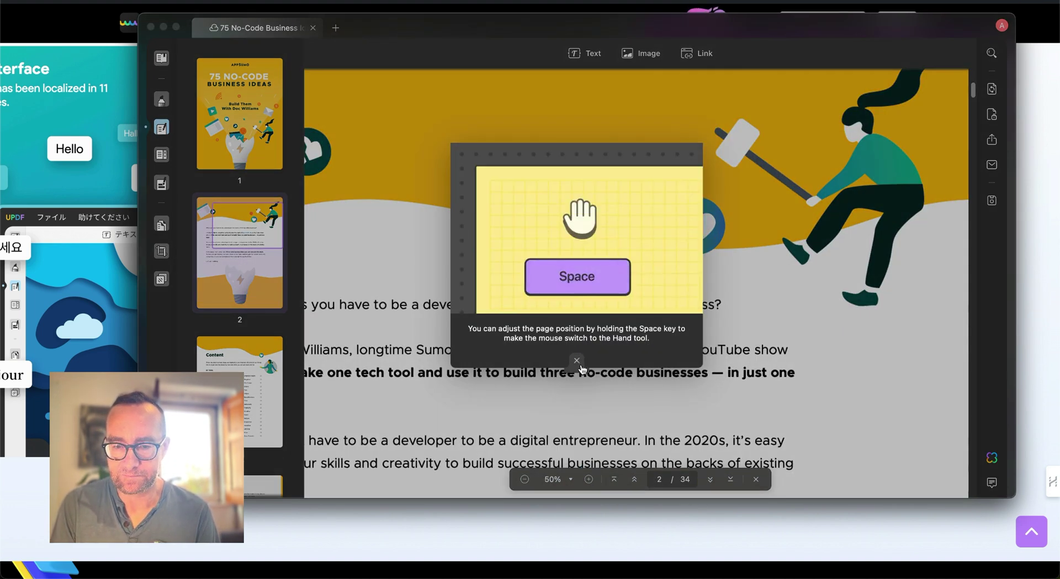
- Replace the 'You don't have to be a developer' paragraph with 'Change this text by adding your own content. Pretty wild?'
{"action": "left_click", "coordinate": [576, 361]}
{"action": "left_click", "coordinate": [525, 479]}
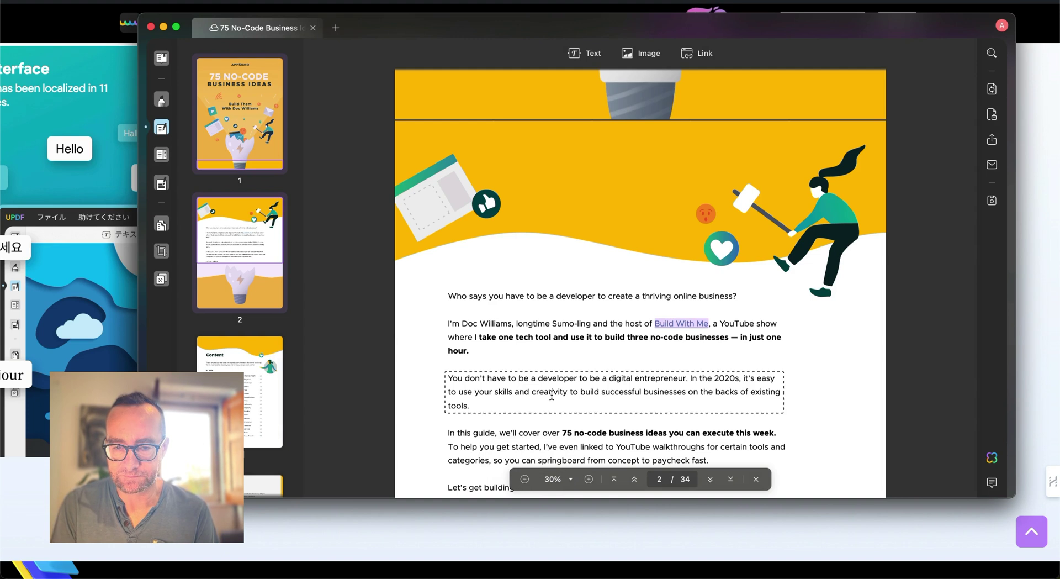
{"action": "triple_click", "coordinate": [500, 385]}
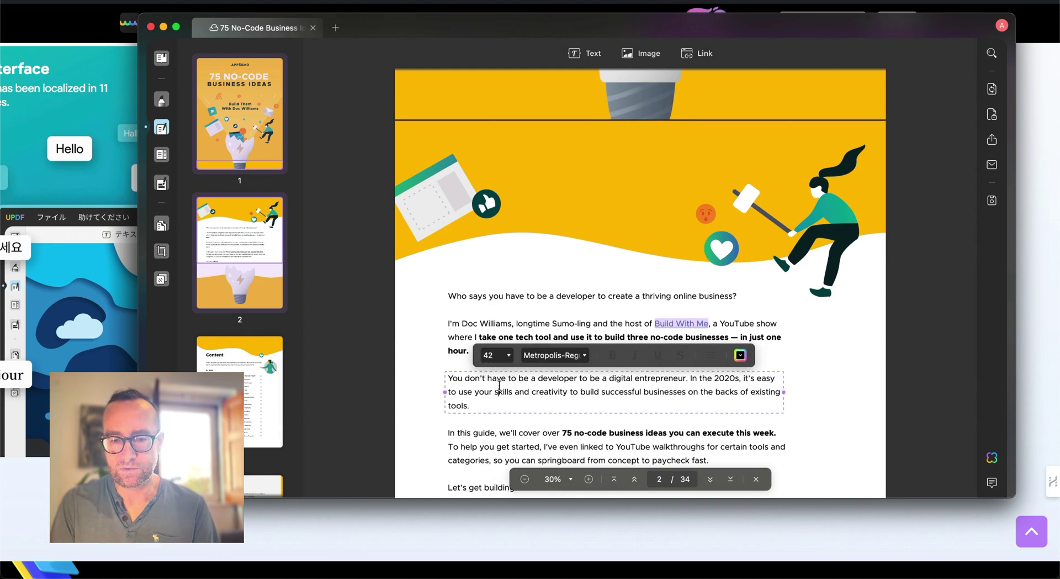
{"action": "left_click", "coordinate": [487, 403]}
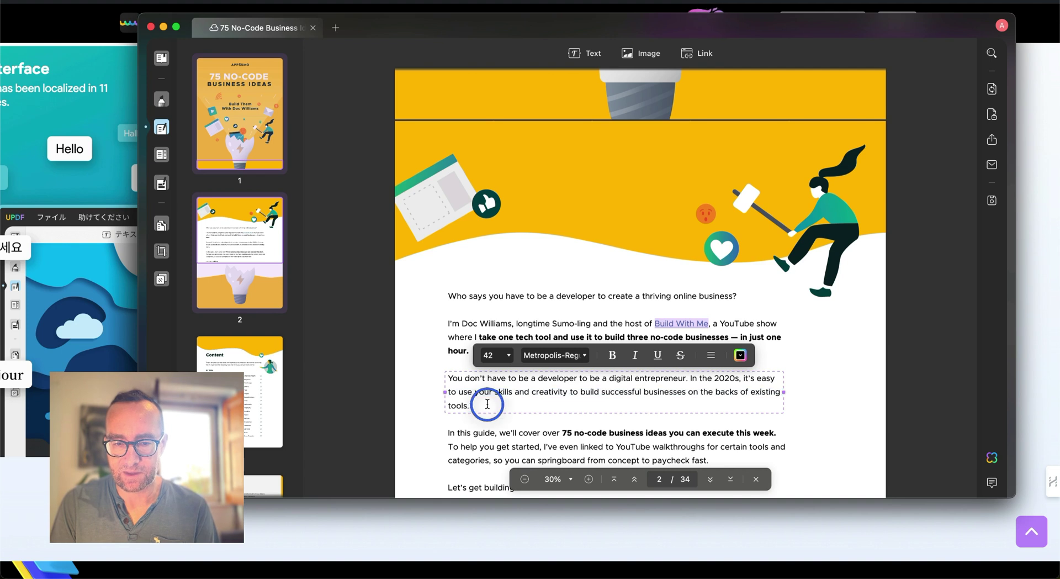
{"action": "left_click_drag", "start_coordinate": [469, 392], "coordinate": [447, 381]}
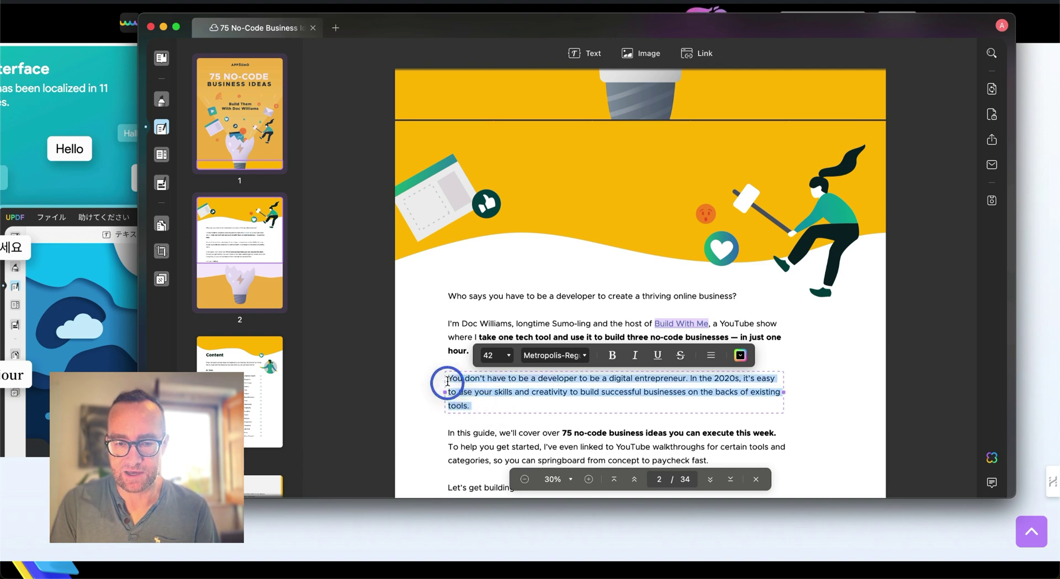
{"action": "type", "text": "Change th"}
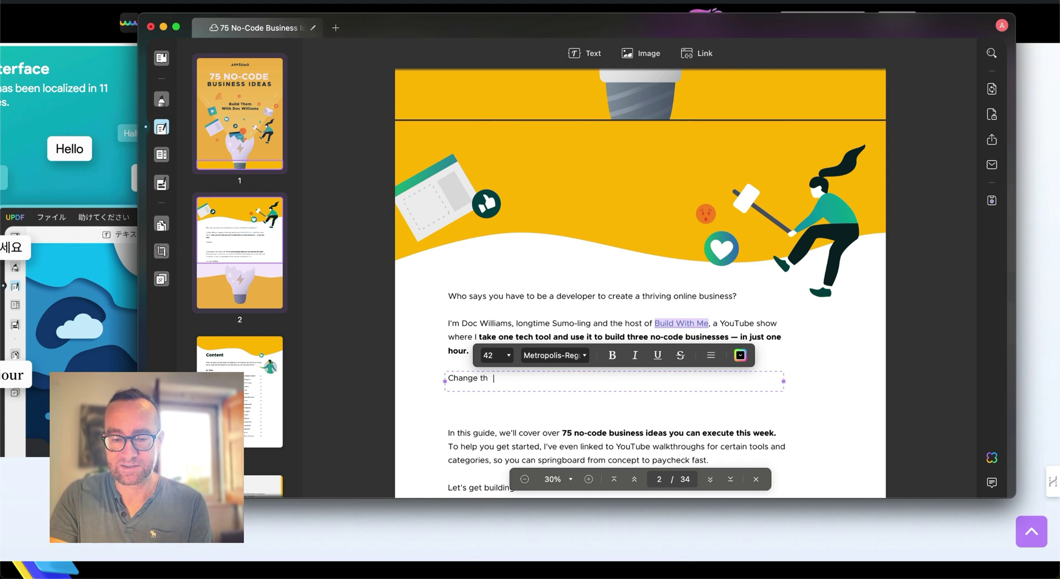
{"action": "type", "text": "is text by add"}
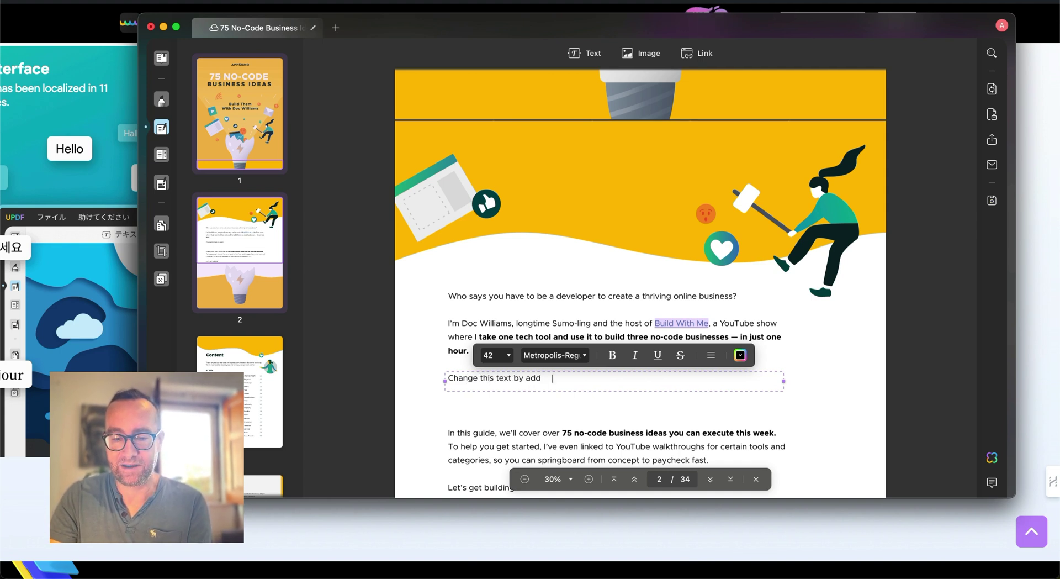
{"action": "type", "text": "r own content. Pretty wild?"}
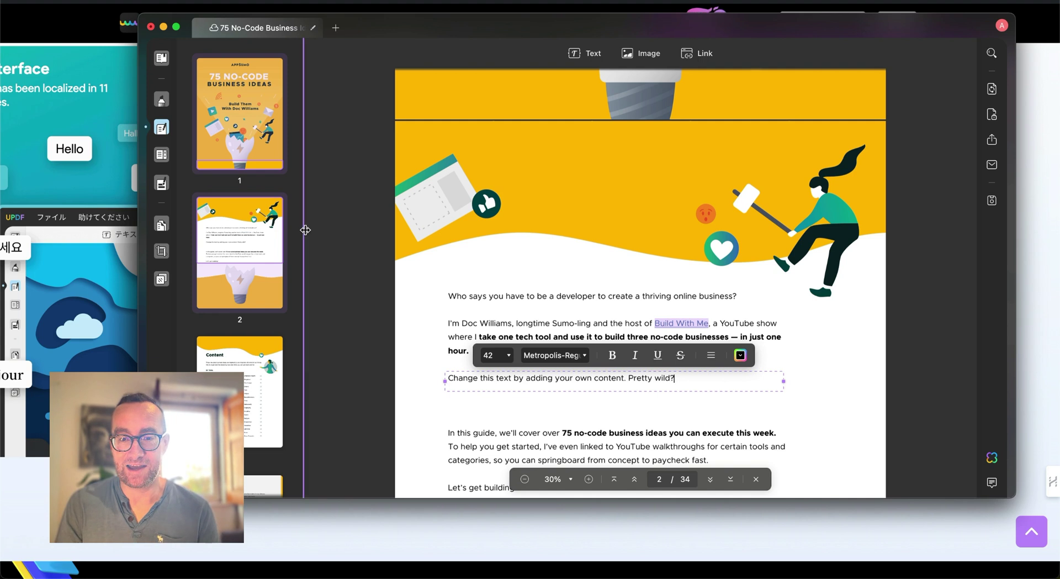
{"action": "left_click", "coordinate": [633, 59]}
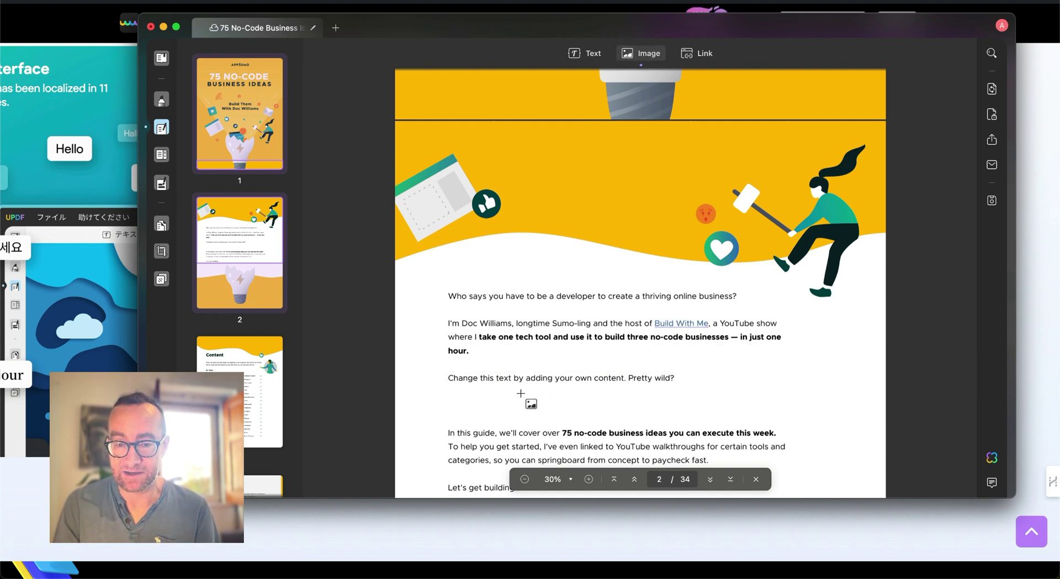
- Attempt to insert an image below the new sentence, then cancel the file chooser
{"action": "left_click", "coordinate": [520, 393]}
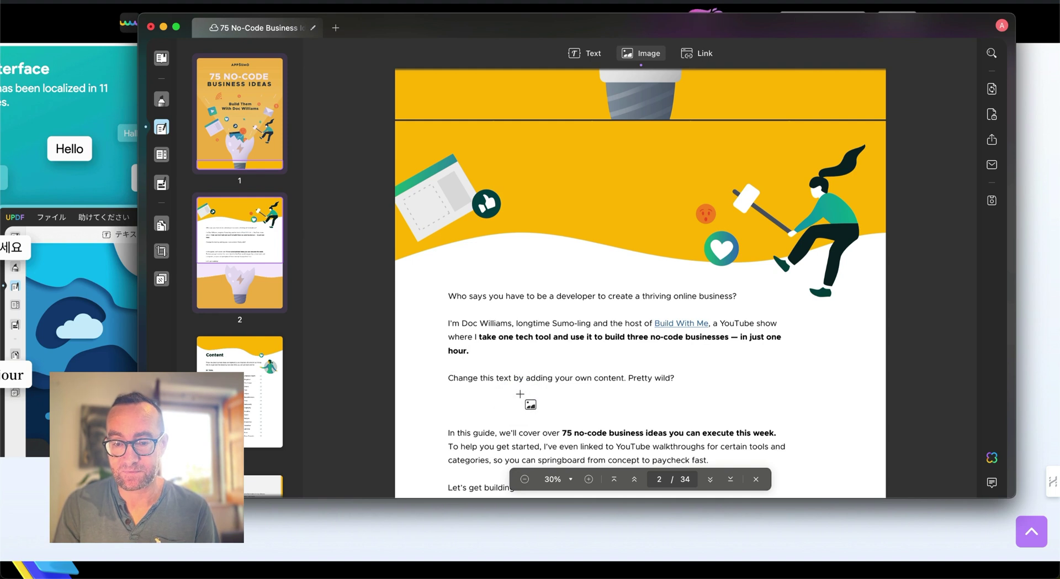
{"action": "left_click", "coordinate": [526, 393]}
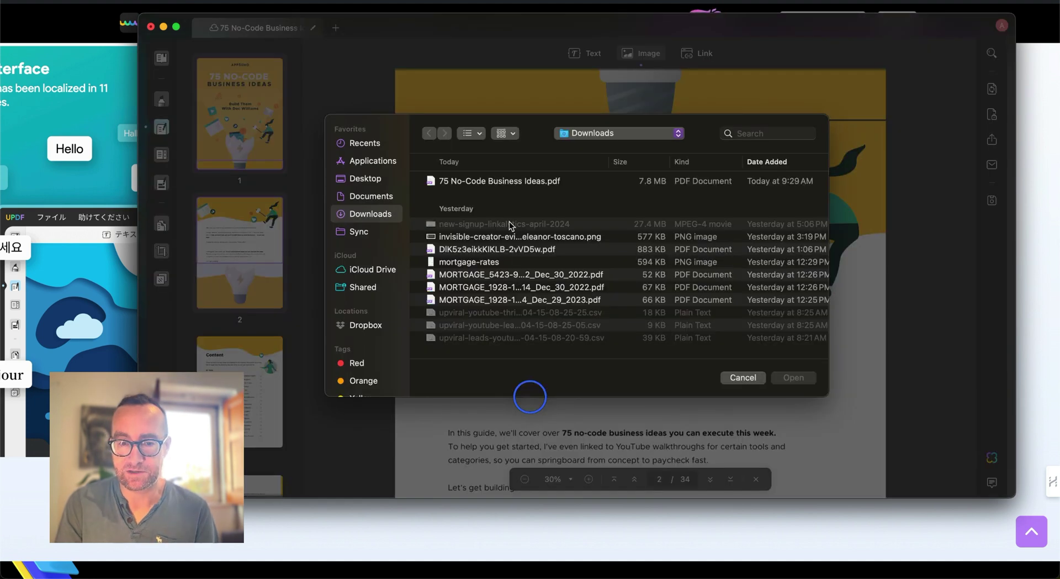
{"action": "left_click", "coordinate": [743, 377]}
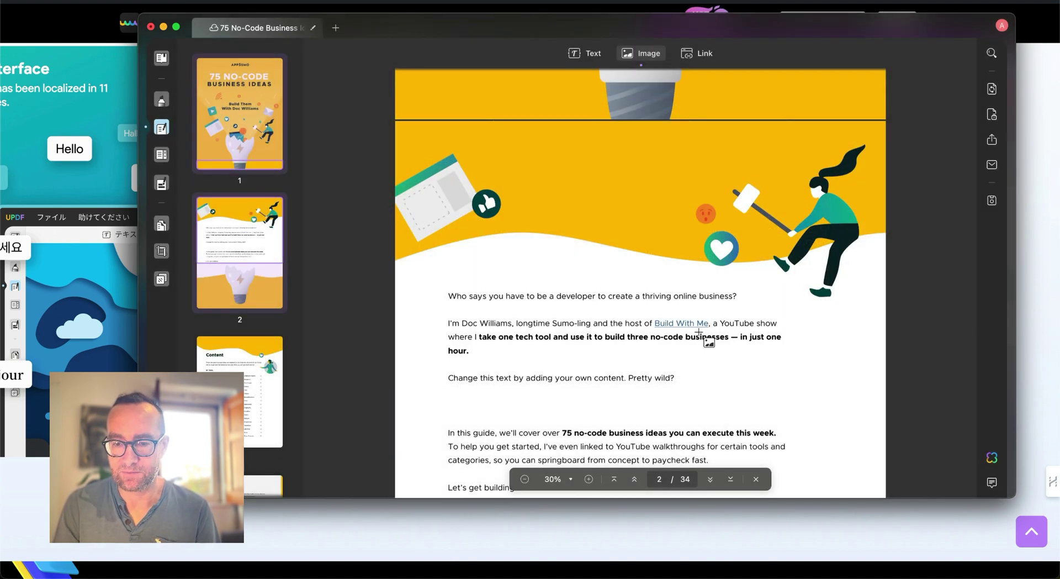
- Look at the Link and Prepare Form modes, then switch the guide into Redact mode
{"action": "left_click", "coordinate": [690, 55]}
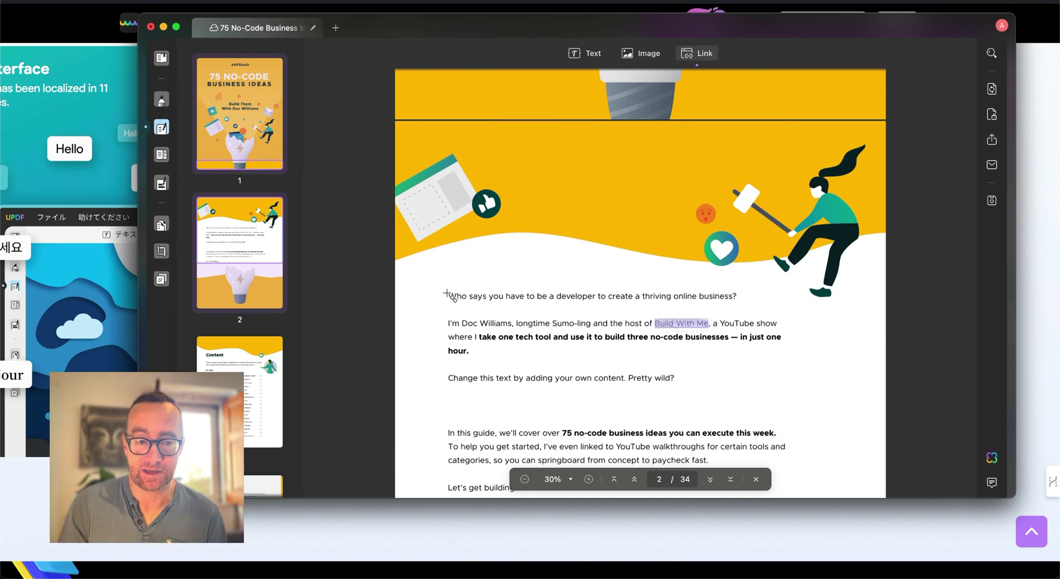
{"action": "left_click", "coordinate": [161, 156]}
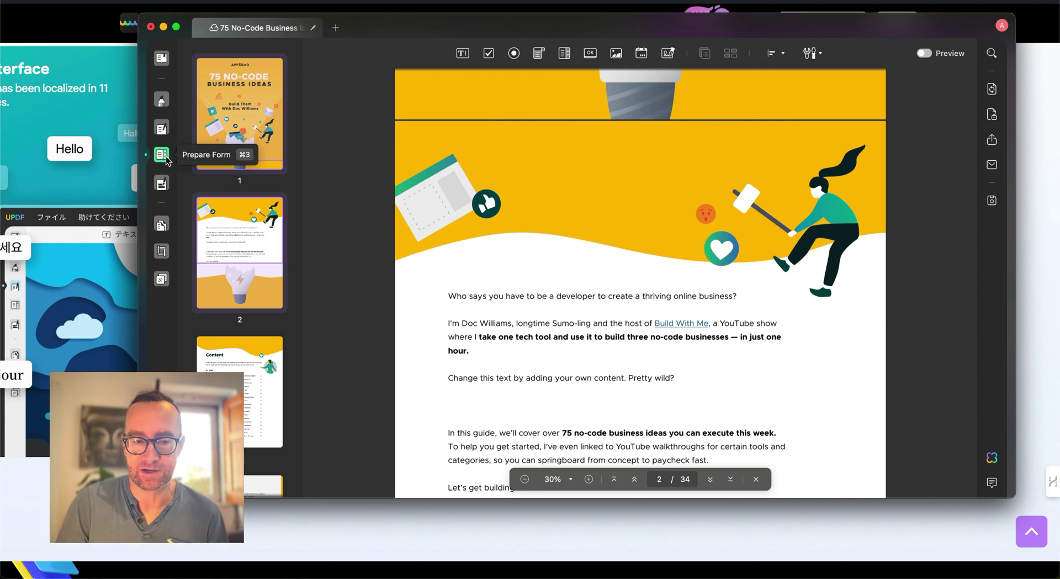
{"action": "left_click", "coordinate": [161, 183]}
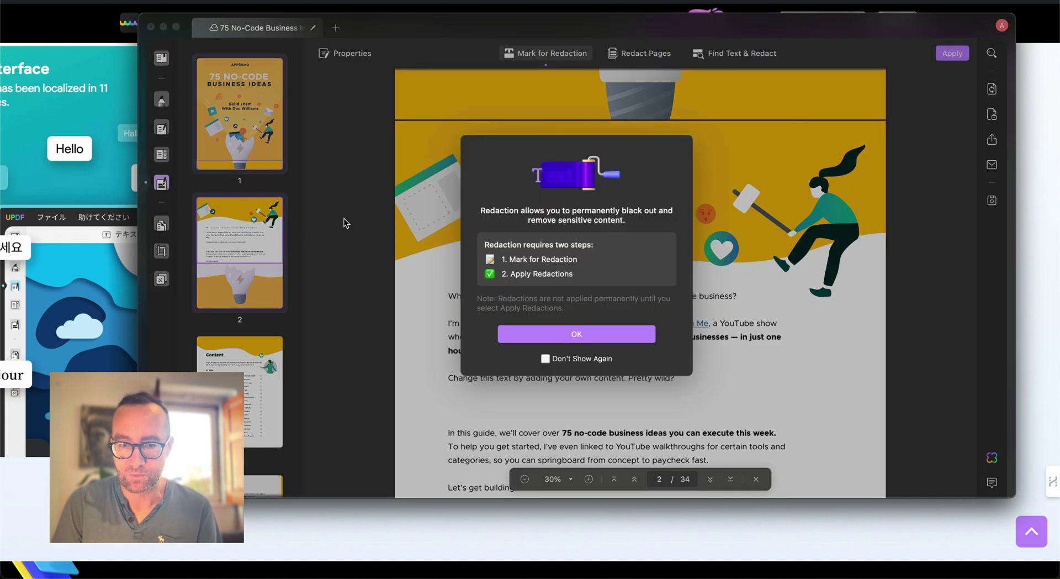
- Dismiss the redaction intro and mark the author's name and YouTube walkthroughs sentence for redaction
{"action": "left_click", "coordinate": [564, 334]}
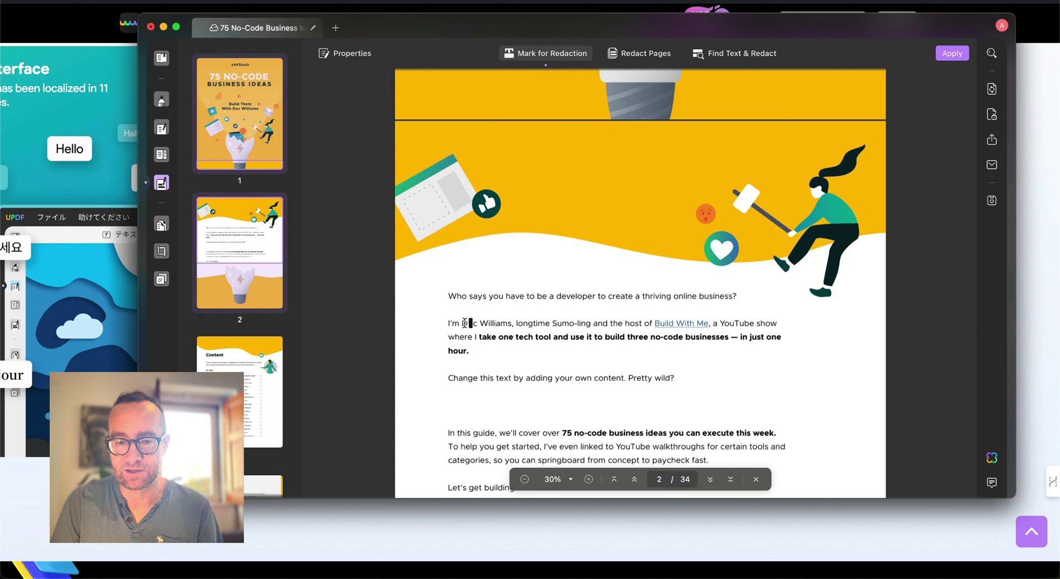
{"action": "left_click_drag", "start_coordinate": [464, 322], "coordinate": [514, 323]}
{"action": "scroll", "coordinate": [545, 375], "scroll_direction": "down", "scroll_amount": 3}
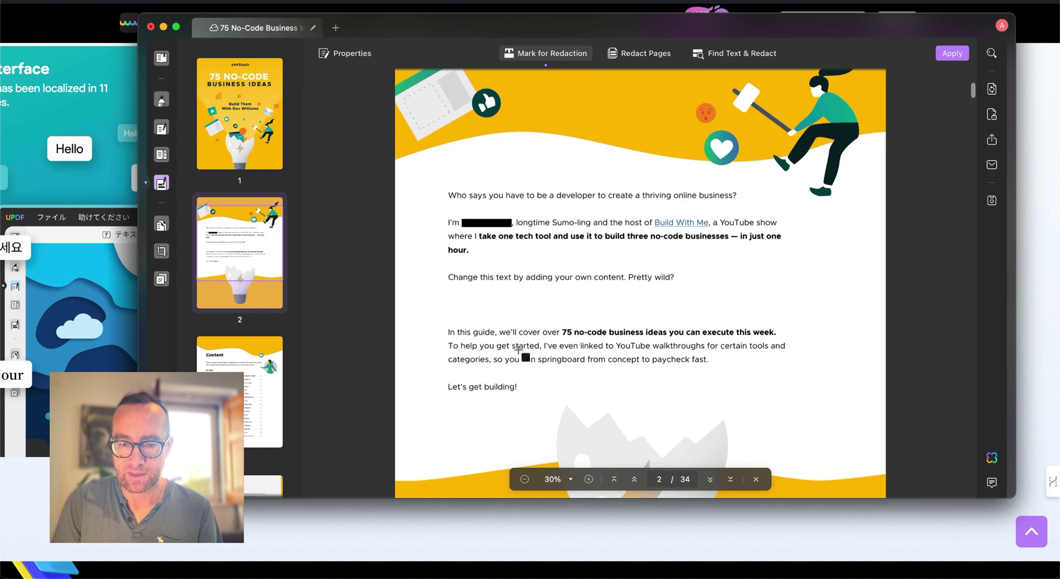
{"action": "mouse_move", "coordinate": [541, 346]}
{"action": "left_mouse_down"}
{"action": "mouse_move", "coordinate": [575, 359]}
{"action": "mouse_move", "coordinate": [711, 359]}
{"action": "left_mouse_up"}
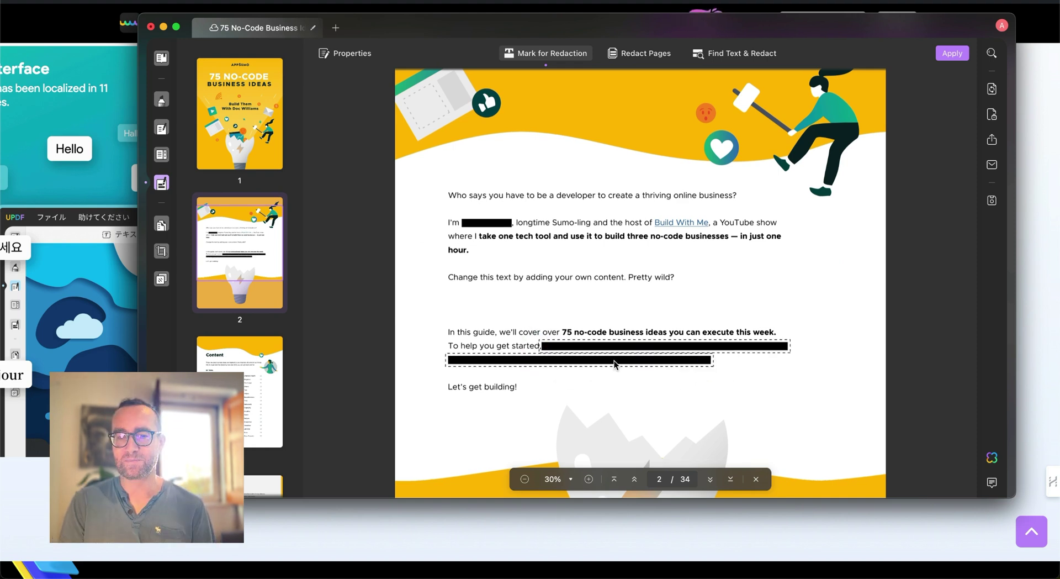
{"action": "left_click", "coordinate": [509, 313]}
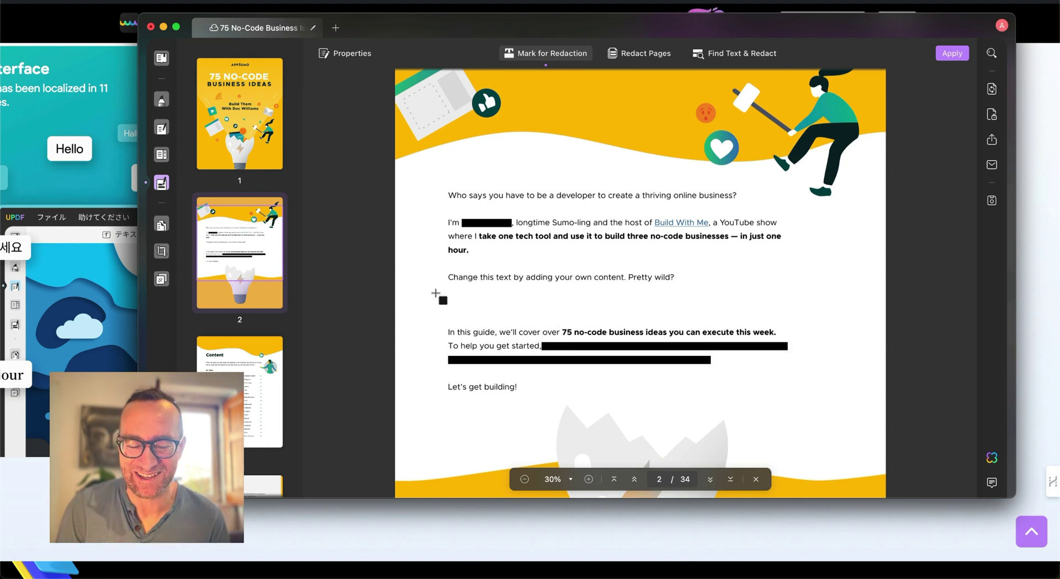
{"action": "left_click", "coordinate": [165, 226]}
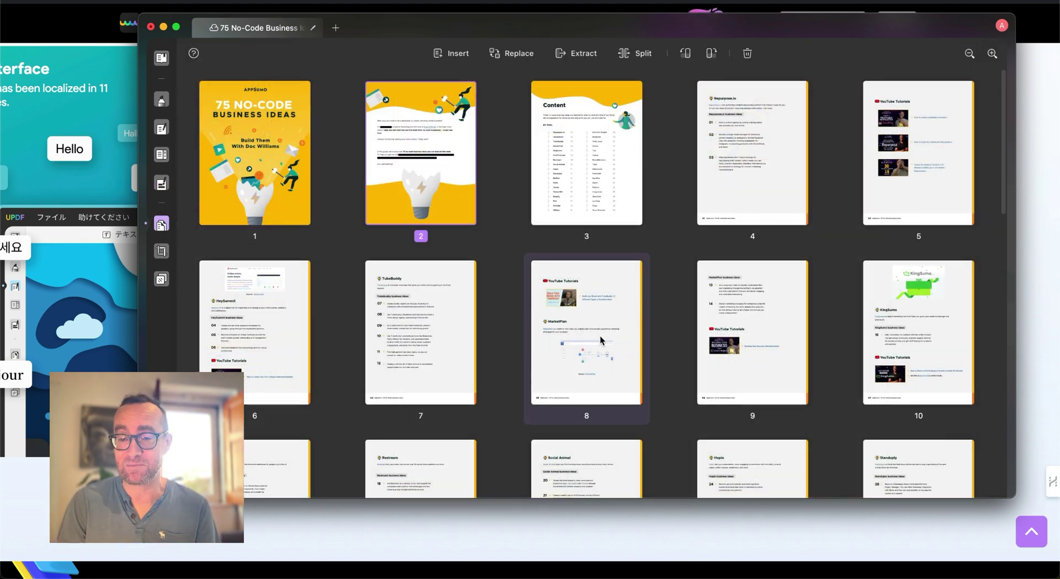
- Move the KingSumo page one slot earlier and place TubeBuddy right after MarketPlan
{"action": "left_click_drag", "start_coordinate": [891, 344], "coordinate": [680, 336]}
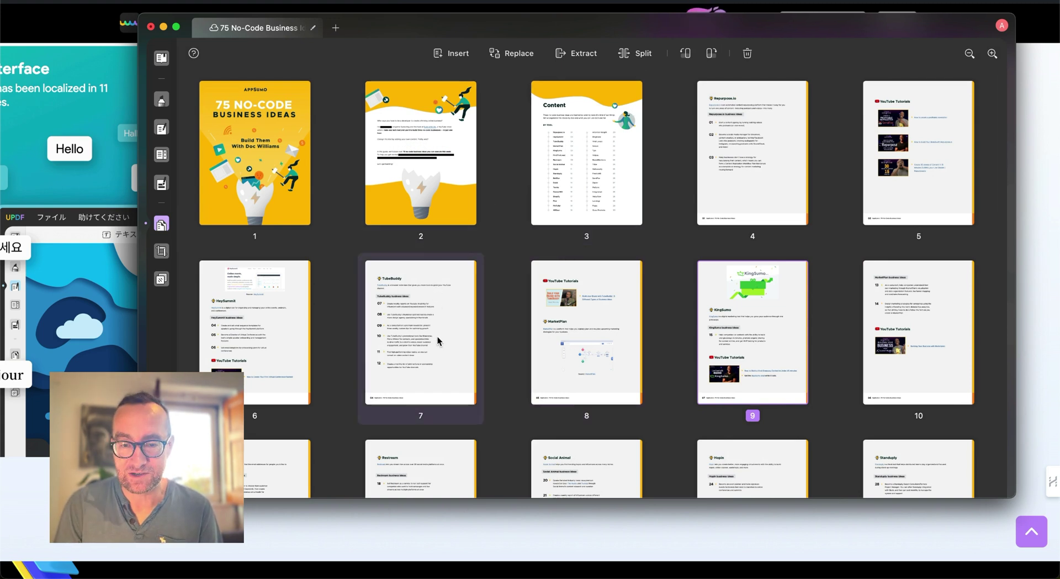
{"action": "left_click_drag", "start_coordinate": [439, 336], "coordinate": [636, 331]}
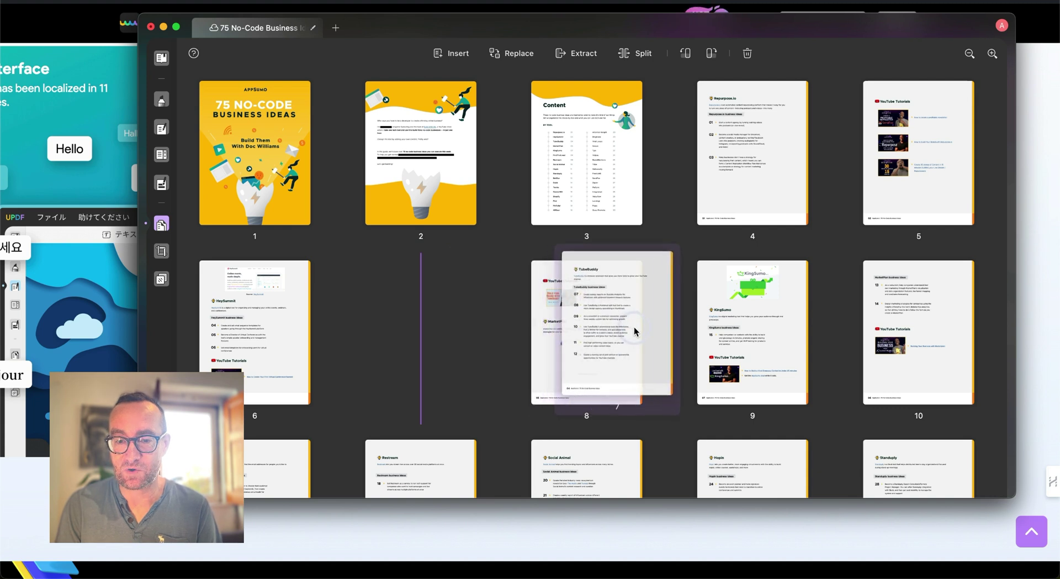
{"action": "left_click_drag", "start_coordinate": [635, 332], "coordinate": [669, 331]}
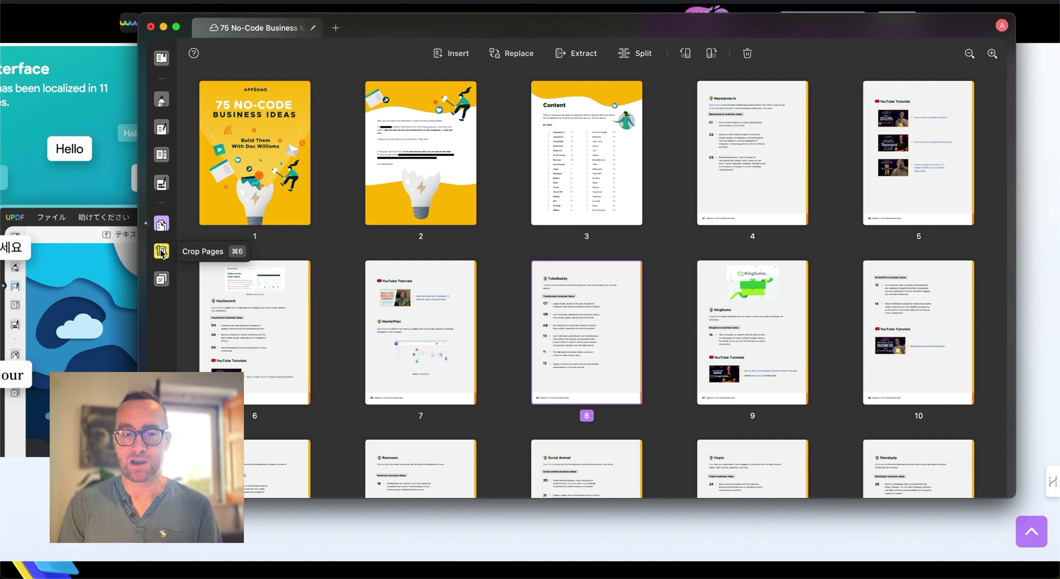
{"action": "left_click", "coordinate": [163, 278]}
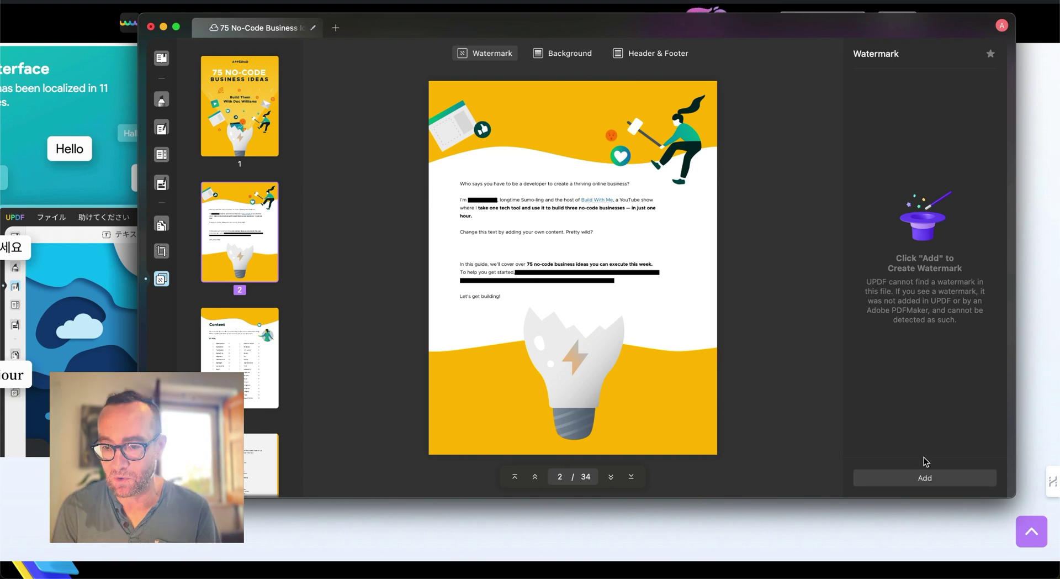
- Create and save a new text watermark reading 'content here'
{"action": "left_click", "coordinate": [924, 477]}
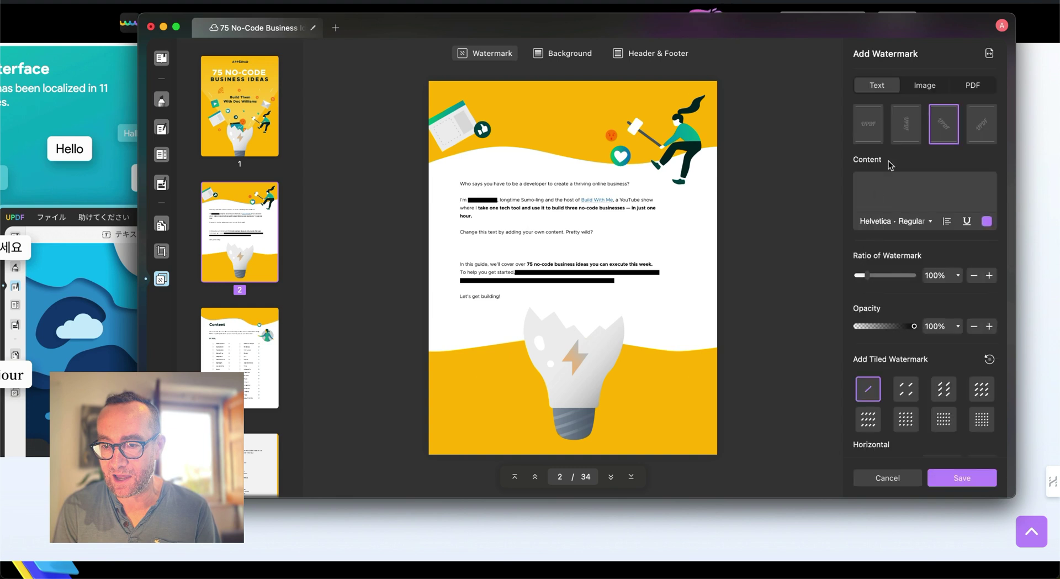
{"action": "left_click", "coordinate": [881, 182]}
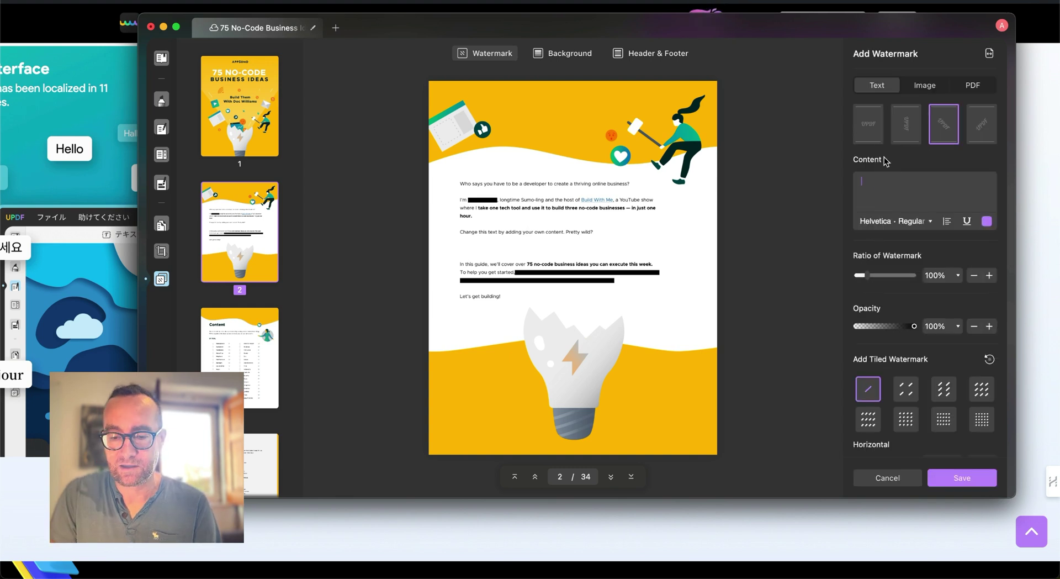
{"action": "type", "text": "content here"}
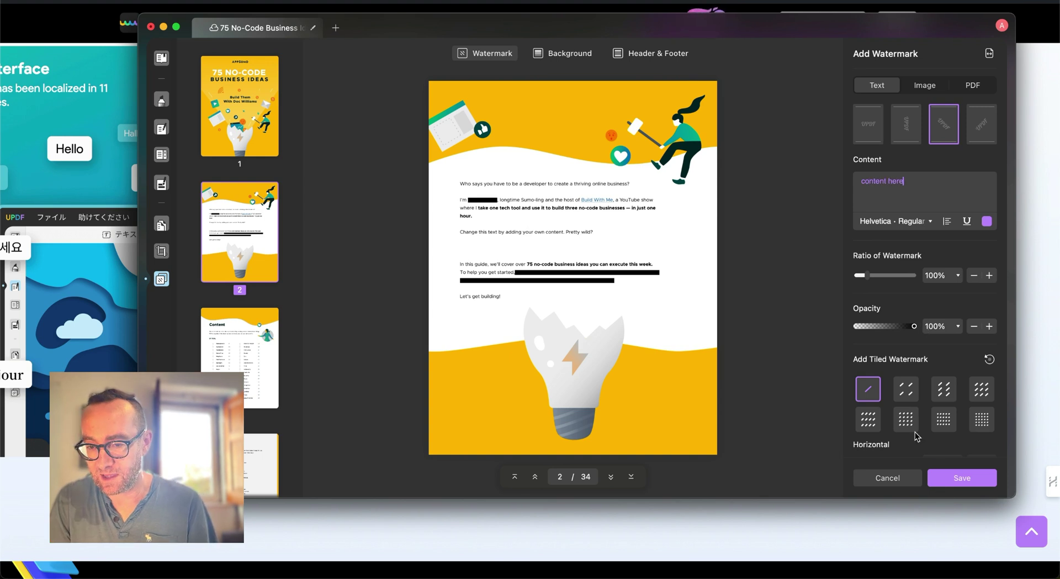
{"action": "left_click", "coordinate": [954, 477]}
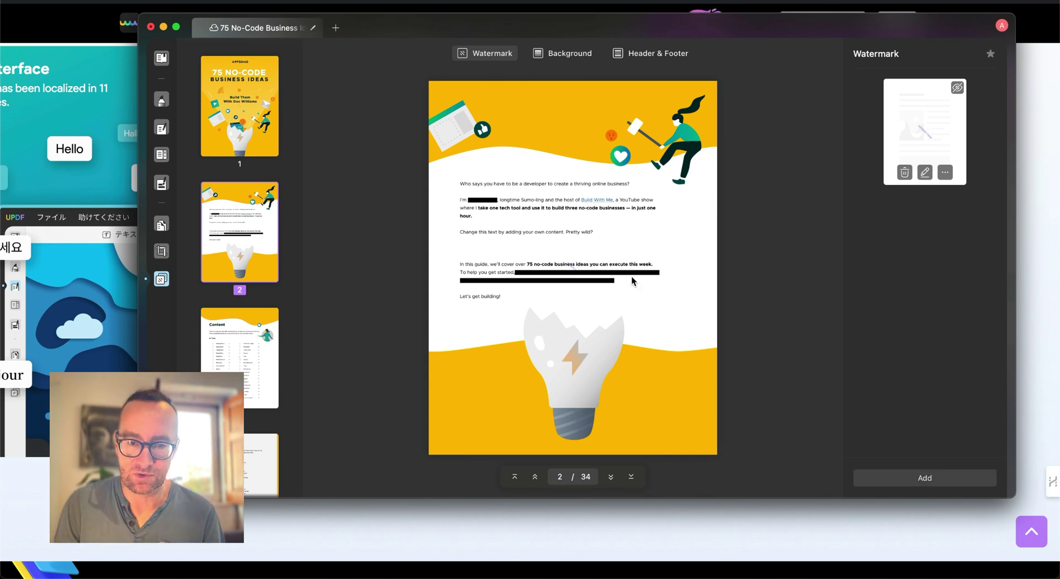
{"action": "left_click", "coordinate": [570, 54]}
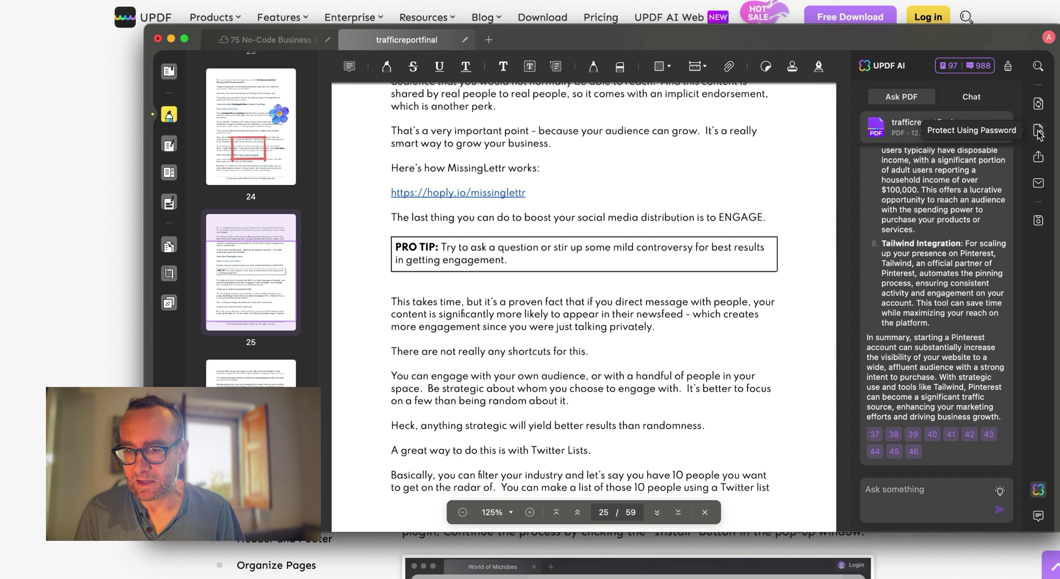
- Review the Background and Header & Footer options, then open a New Tab showing recent files
{"action": "left_click", "coordinate": [1039, 131]}
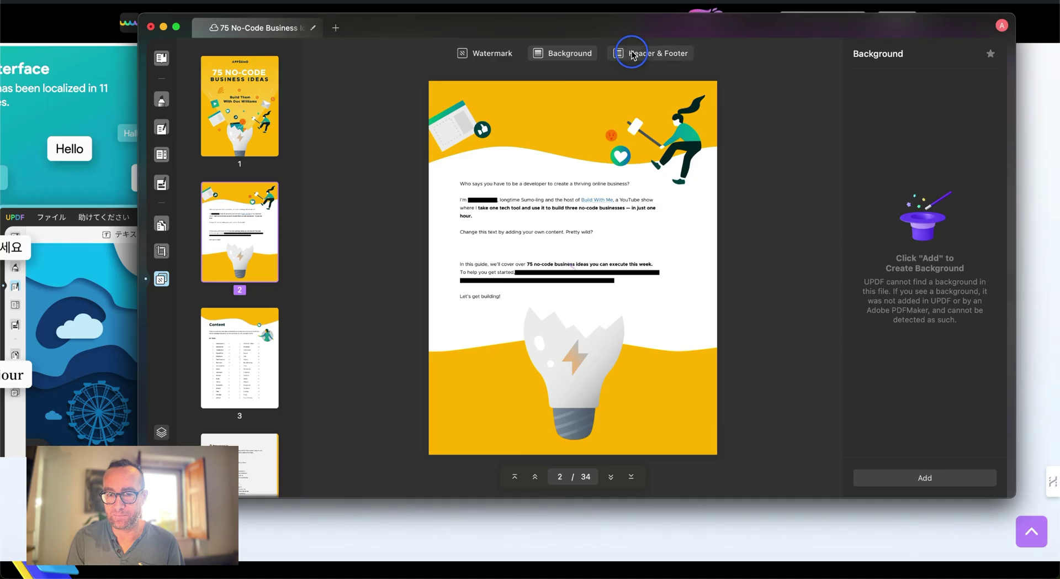
{"action": "left_click", "coordinate": [634, 53]}
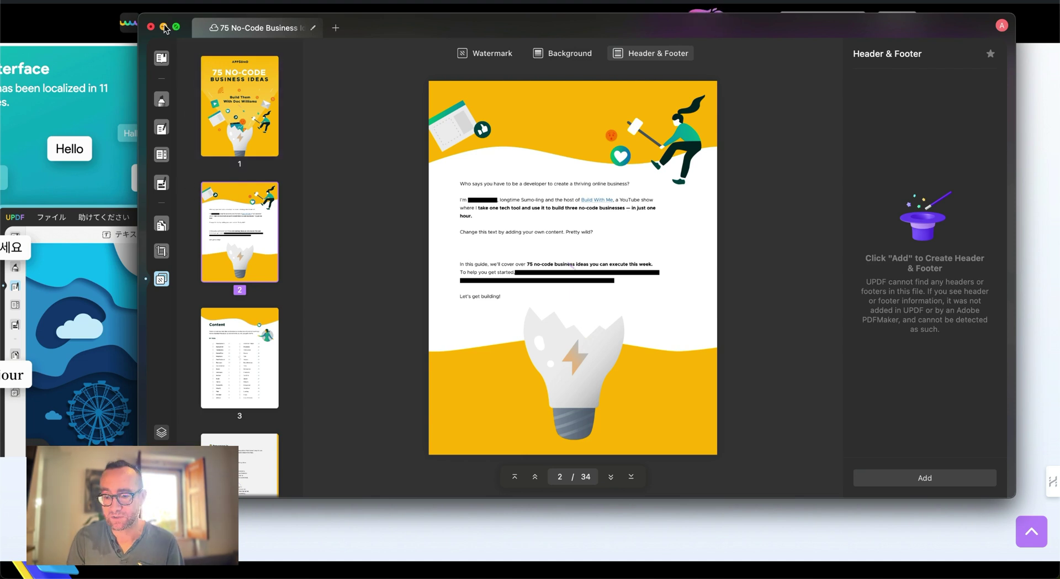
{"action": "left_click", "coordinate": [336, 27]}
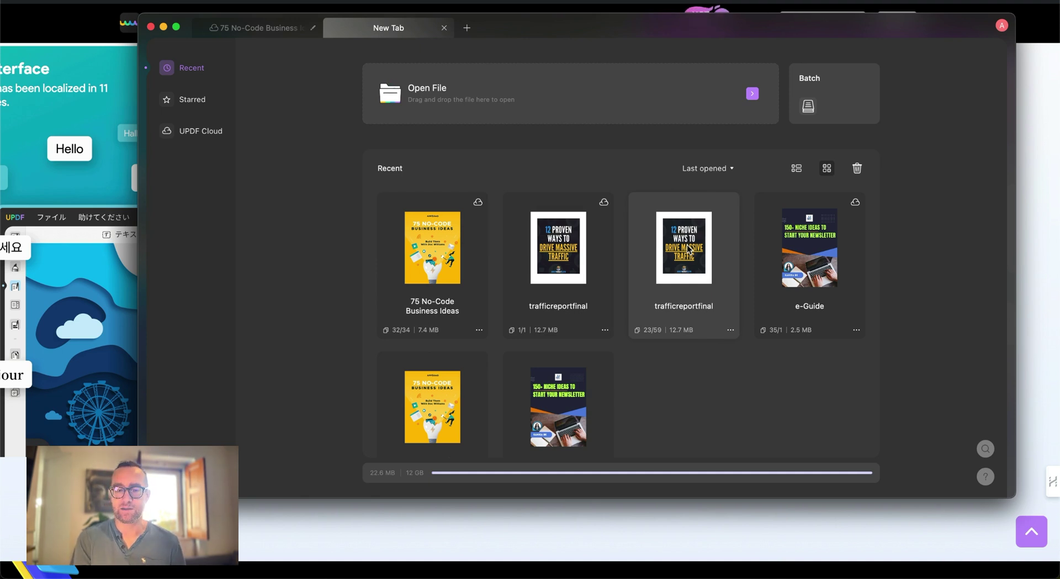
- Open the trafficreportfinal report with the UPDF AI assistant panel beside it
{"action": "left_click", "coordinate": [688, 250]}
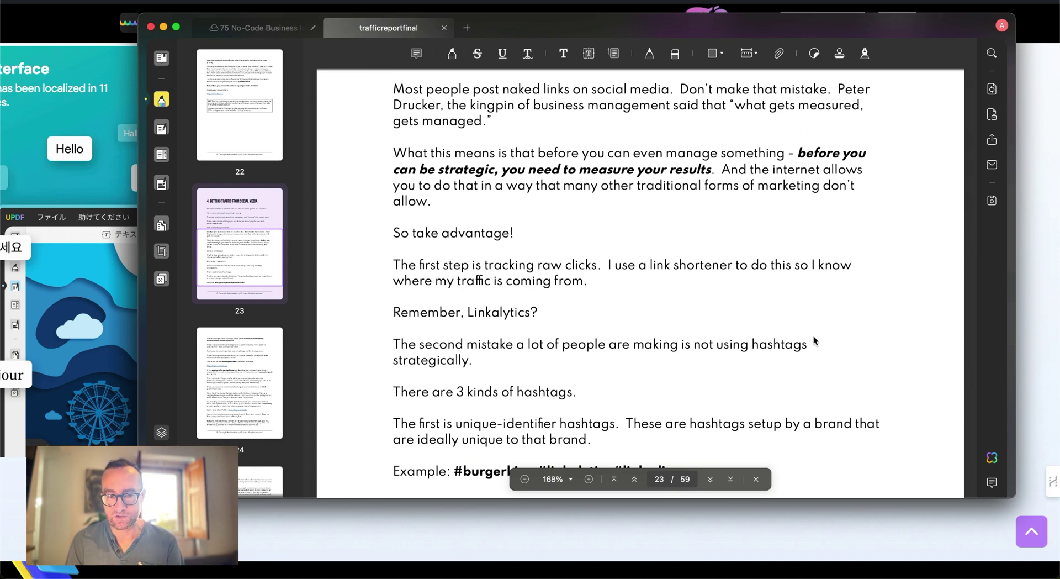
{"action": "left_click", "coordinate": [992, 458]}
{"action": "scroll", "coordinate": [885, 330], "scroll_direction": "up", "scroll_amount": 3}
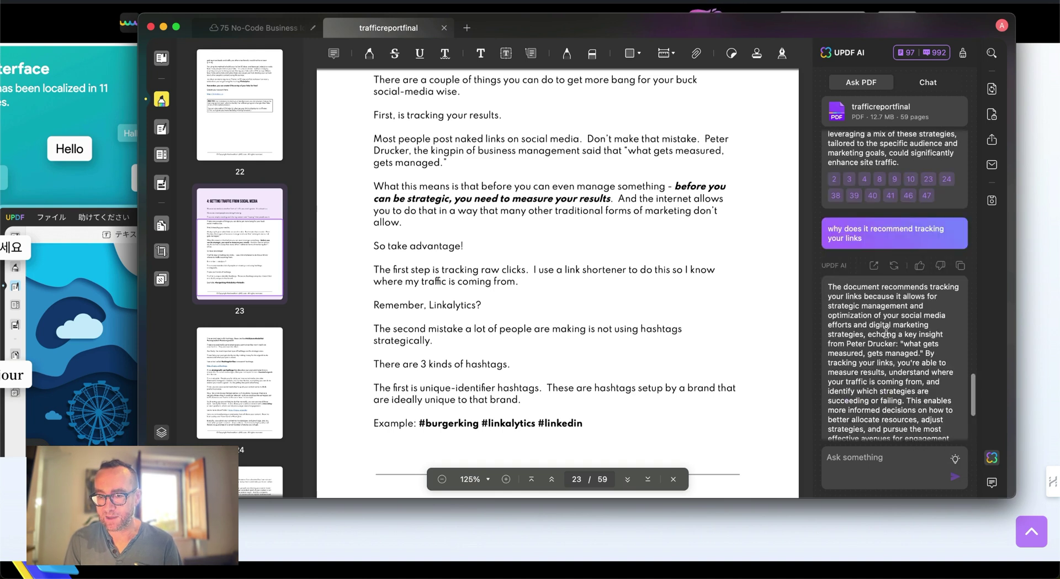
{"action": "scroll", "coordinate": [871, 292], "scroll_direction": "up", "scroll_amount": 5}
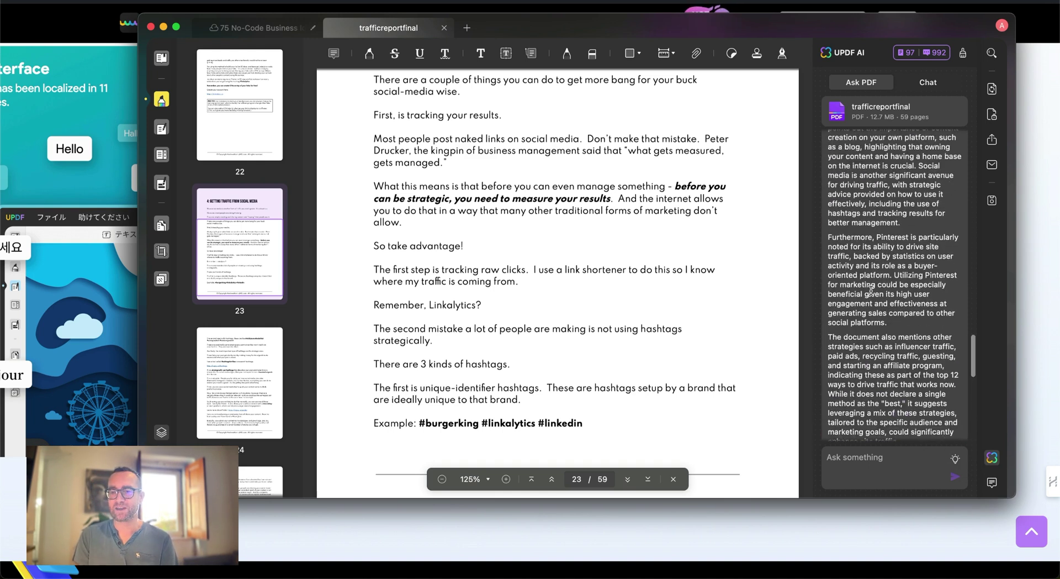
- Scroll the AI chat to its answer on why tracking links are recommended
{"action": "scroll", "coordinate": [871, 292], "scroll_direction": "down", "scroll_amount": 2}
{"action": "scroll", "coordinate": [872, 292], "scroll_direction": "down", "scroll_amount": 2}
{"action": "scroll", "coordinate": [873, 294], "scroll_direction": "down", "scroll_amount": 2}
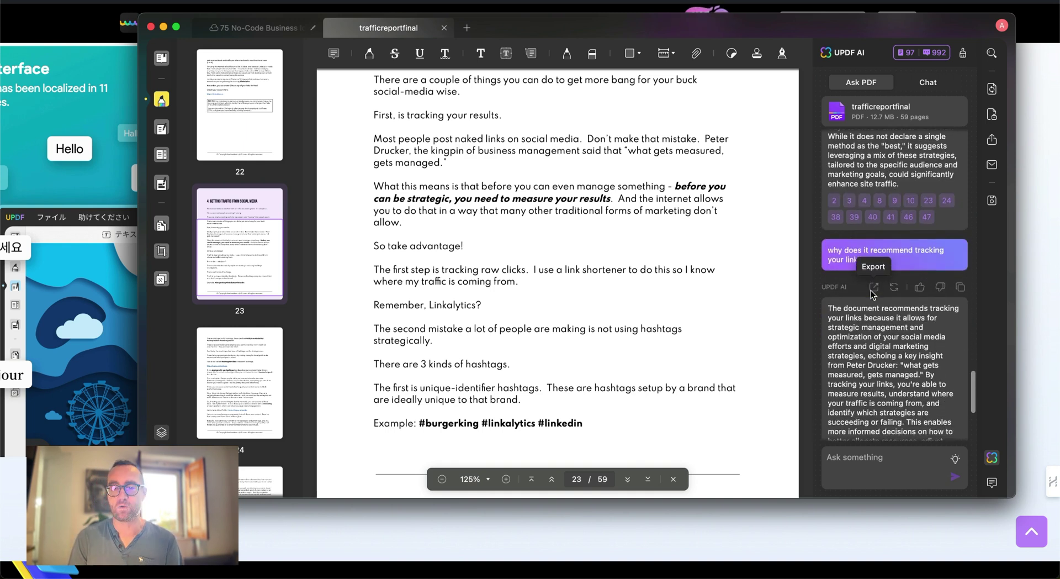
{"action": "scroll", "coordinate": [872, 294], "scroll_direction": "down", "scroll_amount": 1}
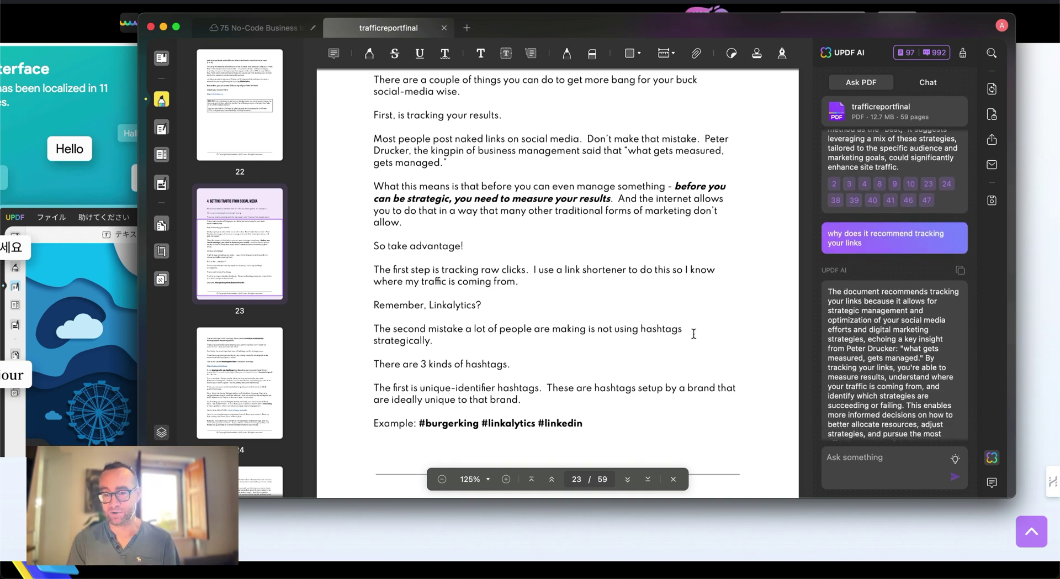
{"action": "scroll", "coordinate": [856, 340], "scroll_direction": "down", "scroll_amount": 2}
{"action": "scroll", "coordinate": [855, 331], "scroll_direction": "down", "scroll_amount": 3}
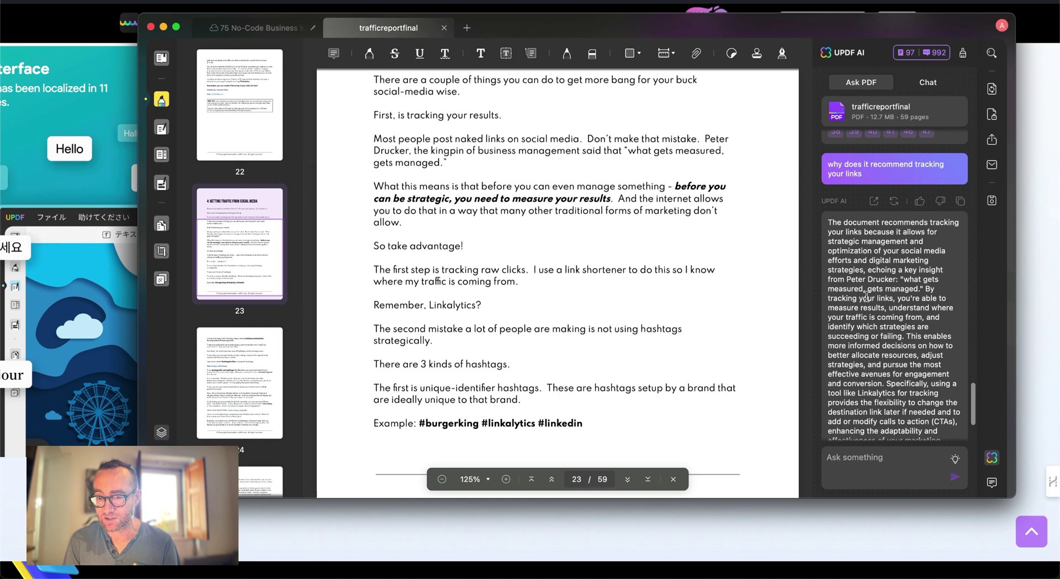
{"action": "scroll", "coordinate": [866, 265], "scroll_direction": "down", "scroll_amount": 3}
{"action": "scroll", "coordinate": [866, 282], "scroll_direction": "down", "scroll_amount": 2}
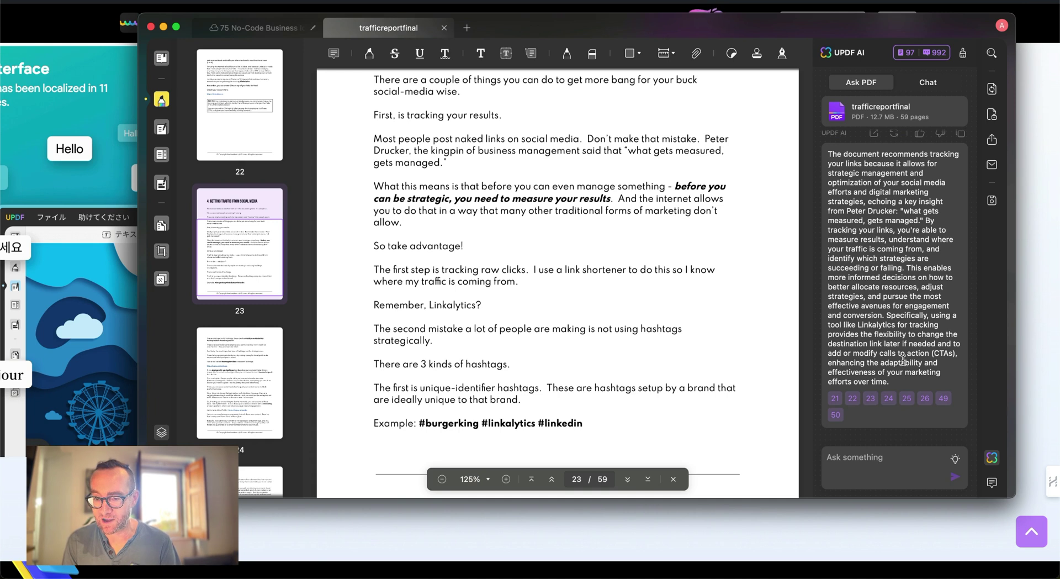
{"action": "left_click", "coordinate": [868, 456]}
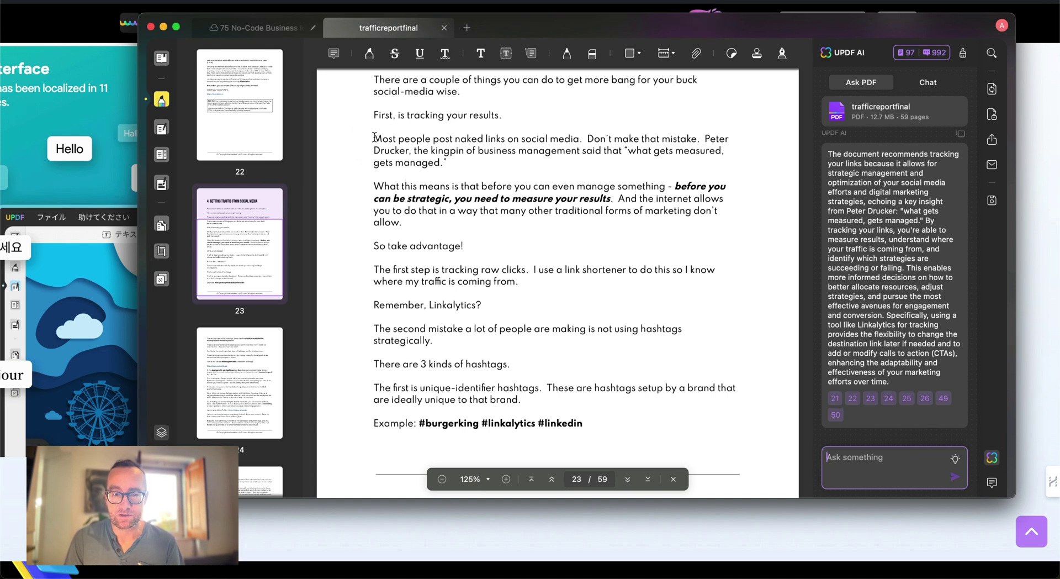
{"action": "left_click_drag", "start_coordinate": [374, 137], "coordinate": [517, 222]}
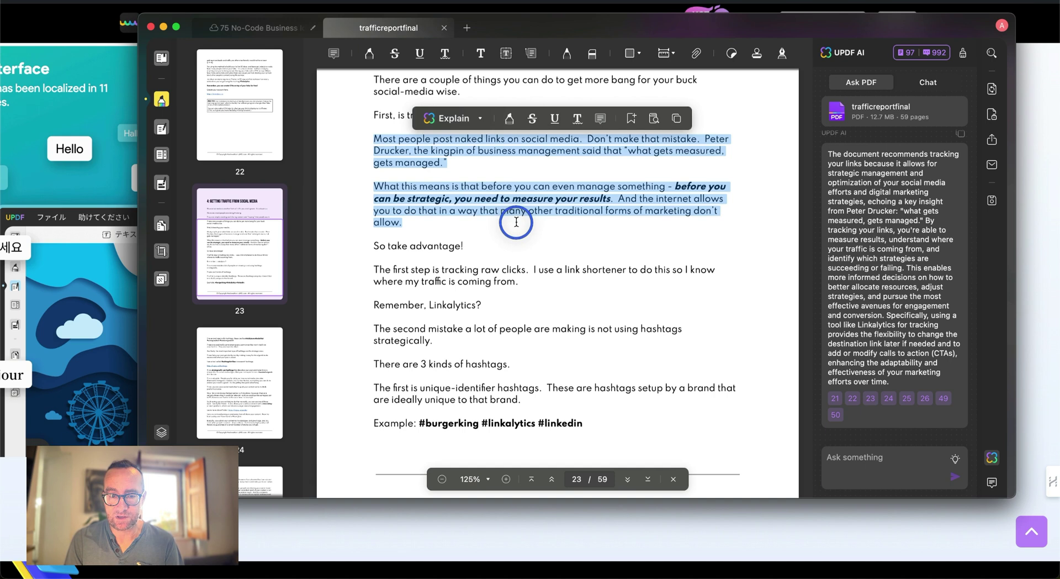
{"action": "left_click", "coordinate": [479, 122]}
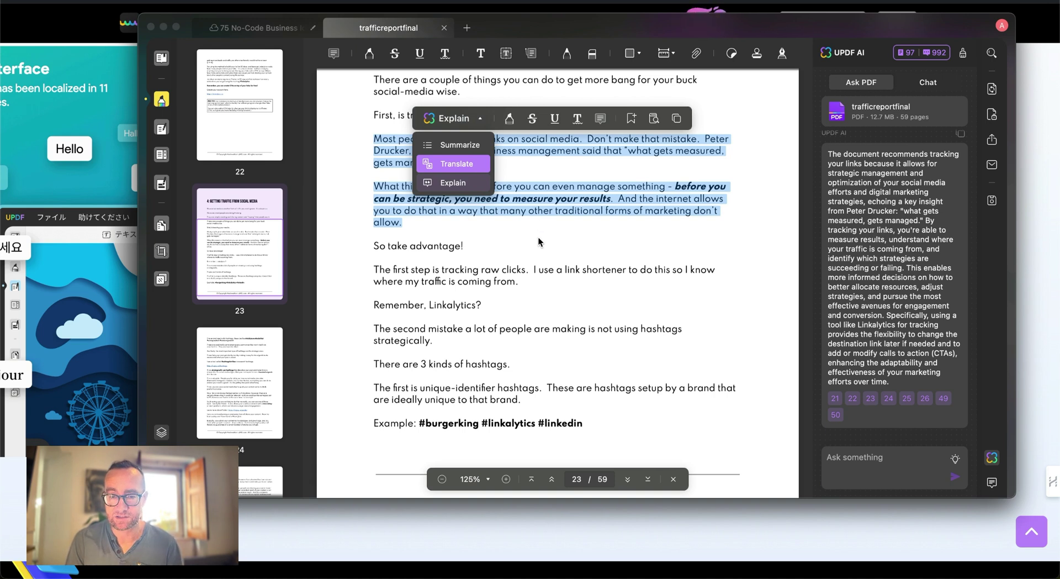
{"action": "key", "text": "Return"}
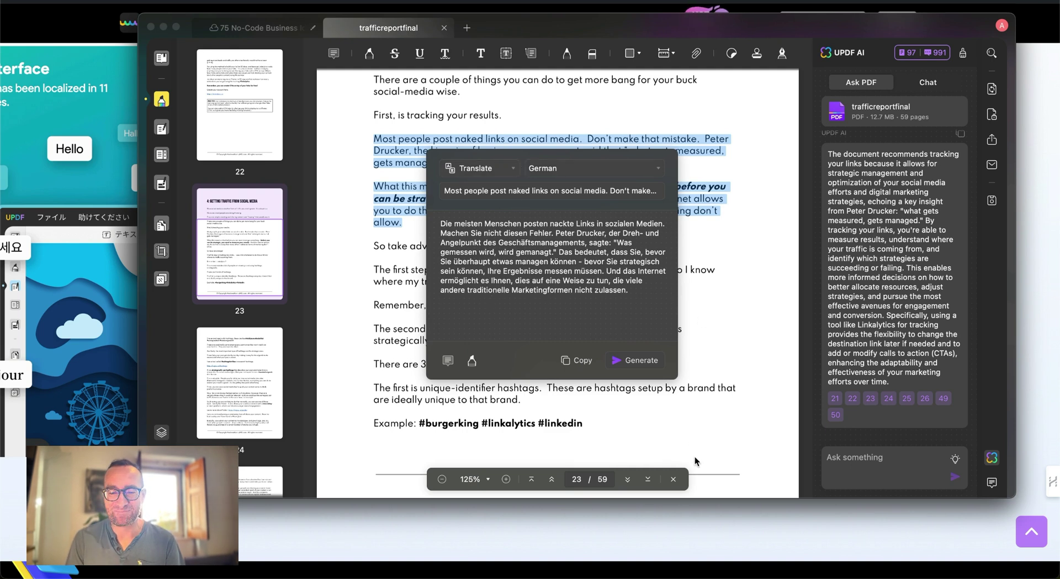
{"action": "left_click", "coordinate": [691, 414]}
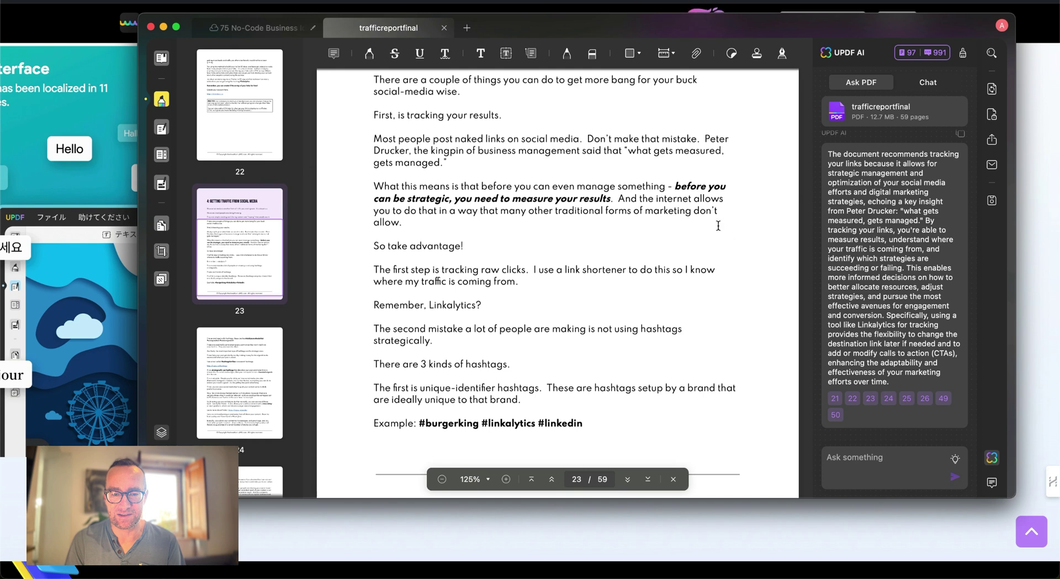
- Select the page 24 paragraphs on hashtags and social media posting tools
{"action": "scroll", "coordinate": [442, 111], "scroll_direction": "down", "scroll_amount": 3}
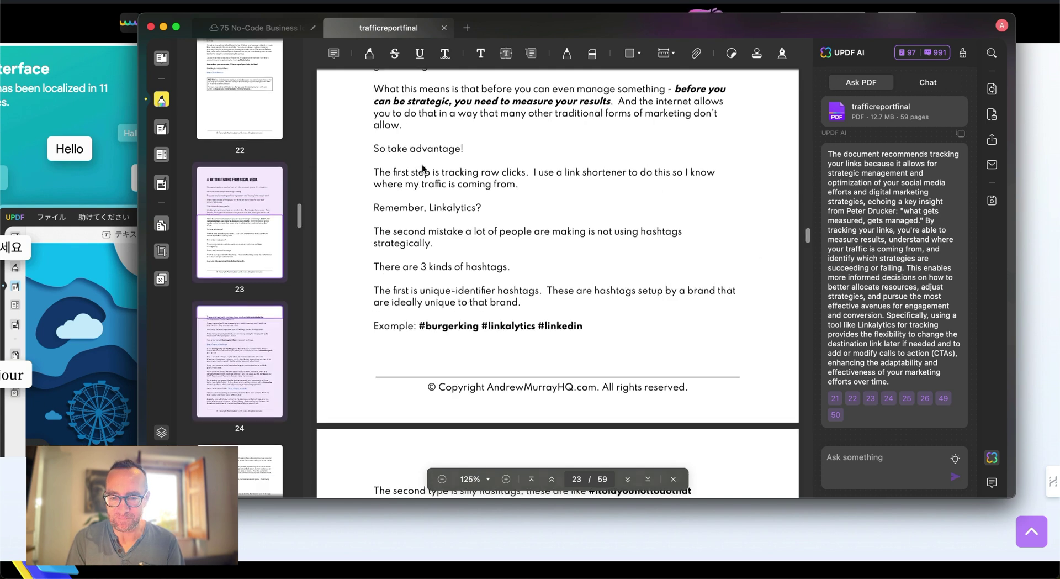
{"action": "scroll", "coordinate": [434, 139], "scroll_direction": "down", "scroll_amount": 3}
{"action": "scroll", "coordinate": [422, 168], "scroll_direction": "down", "scroll_amount": 5}
{"action": "scroll", "coordinate": [409, 163], "scroll_direction": "down", "scroll_amount": 5}
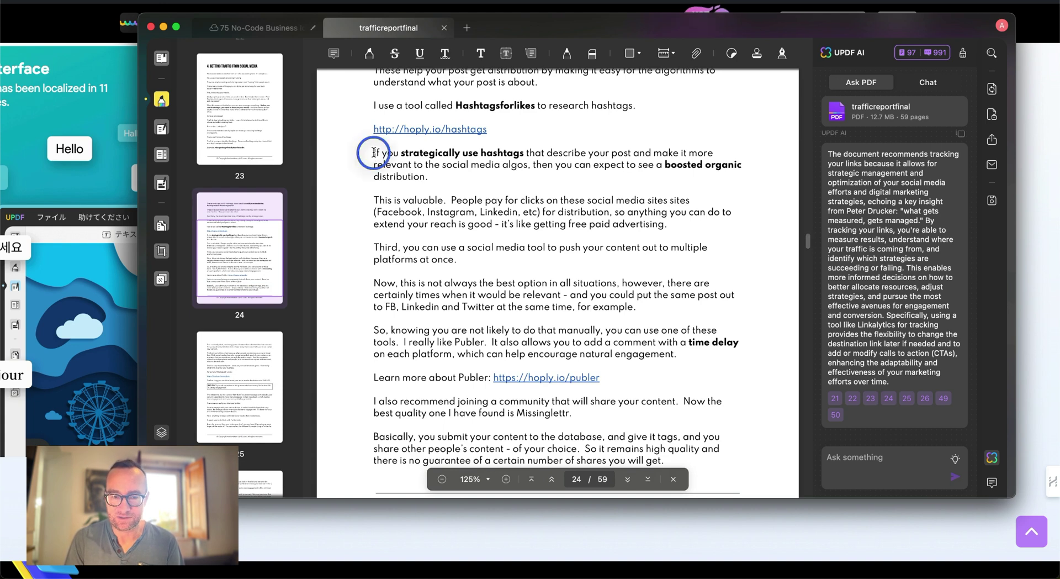
{"action": "left_click_drag", "start_coordinate": [374, 153], "coordinate": [677, 354]}
{"action": "left_click", "coordinate": [461, 194]}
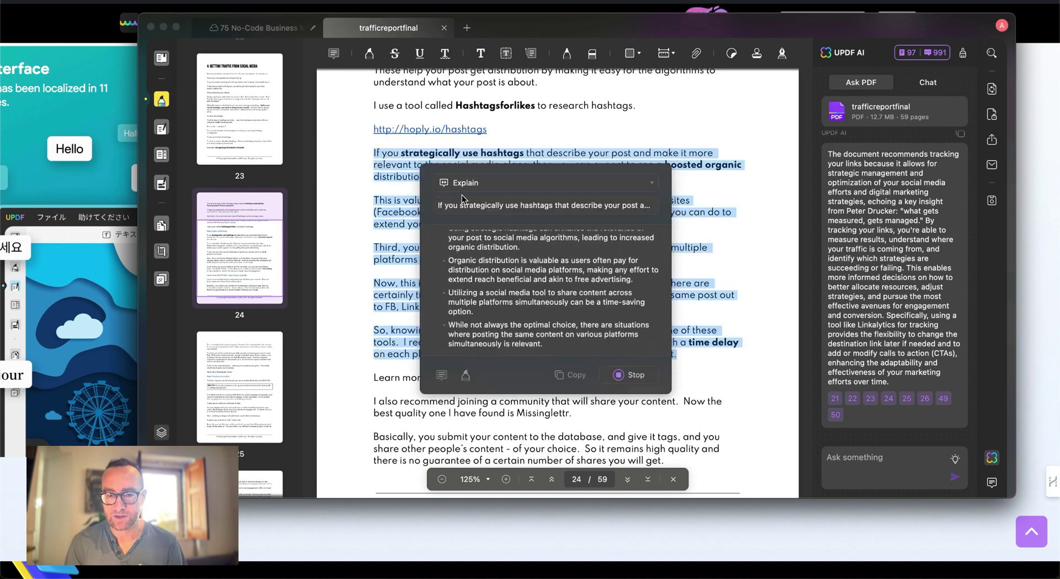
{"action": "scroll", "coordinate": [483, 278], "scroll_direction": "down", "scroll_amount": 1}
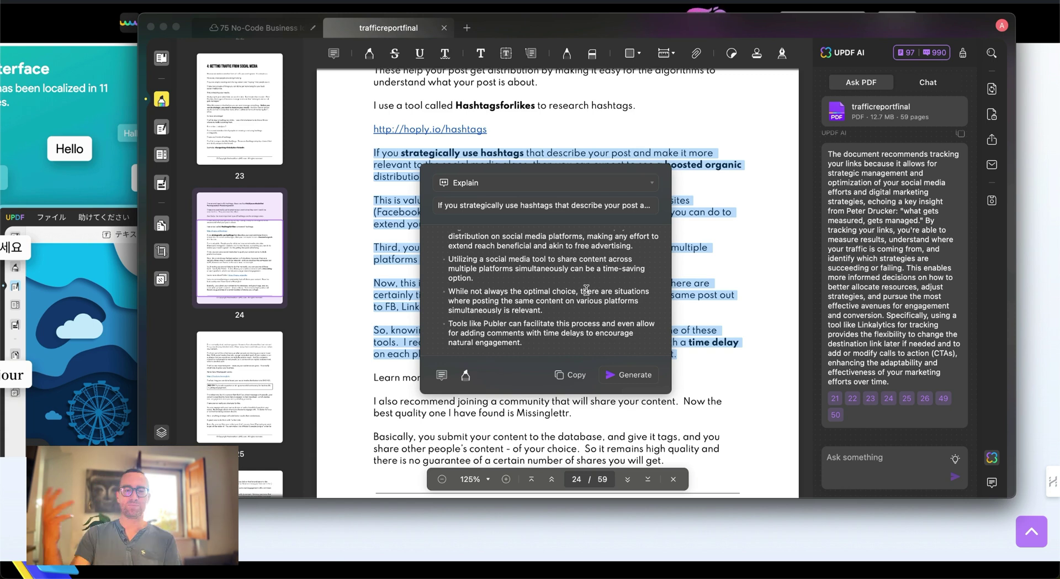
- Generate an AI Summarize result for the selection, then close the popup
{"action": "left_click", "coordinate": [610, 181]}
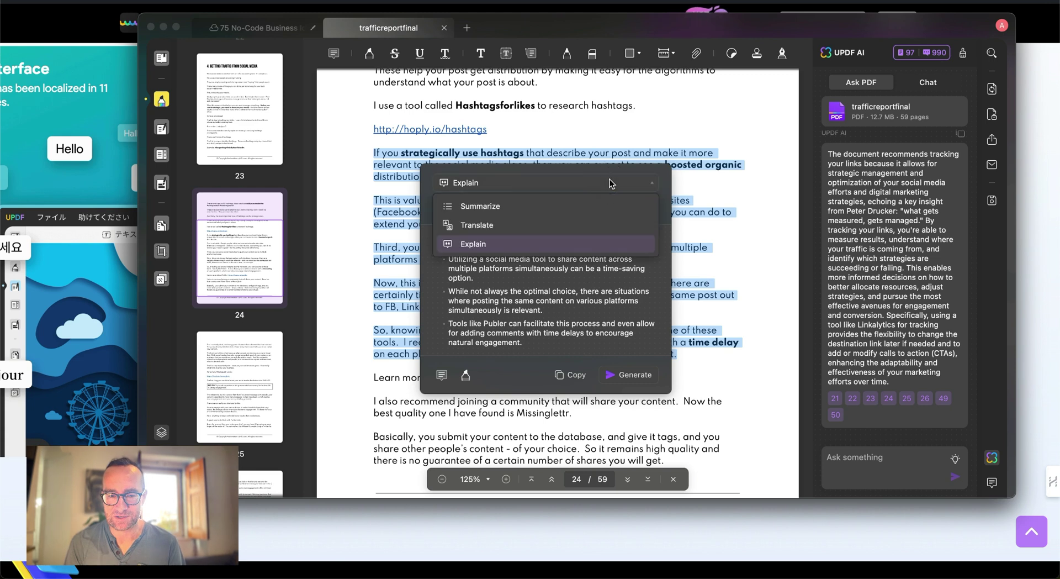
{"action": "left_click", "coordinate": [590, 206]}
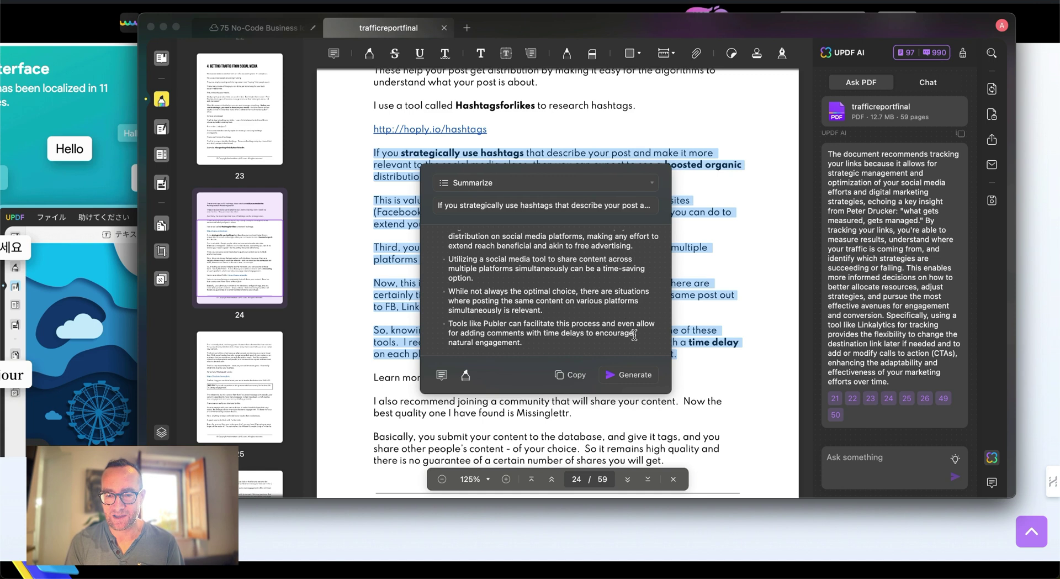
{"action": "left_click", "coordinate": [635, 374]}
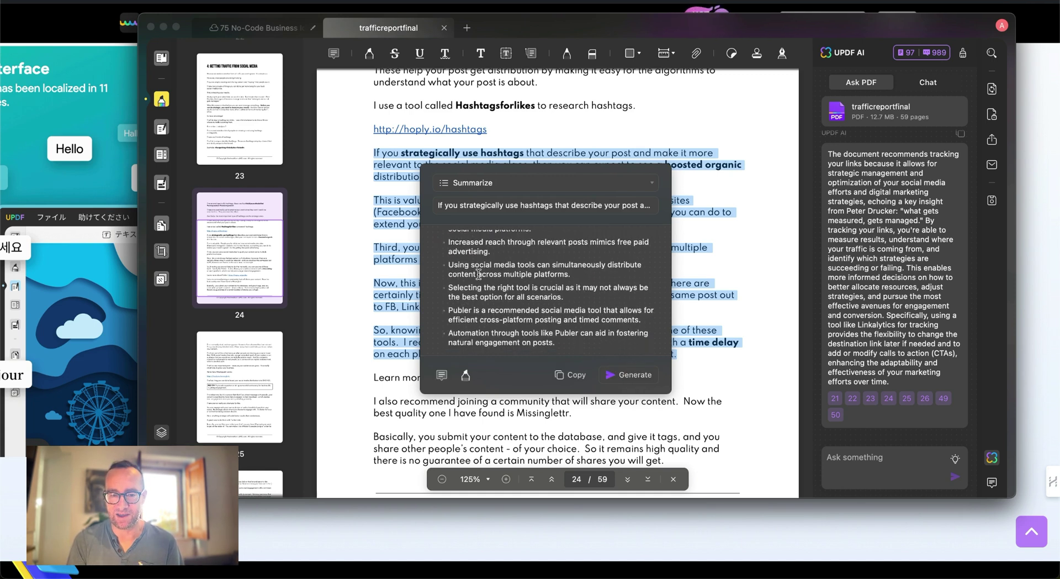
{"action": "left_click", "coordinate": [603, 245]}
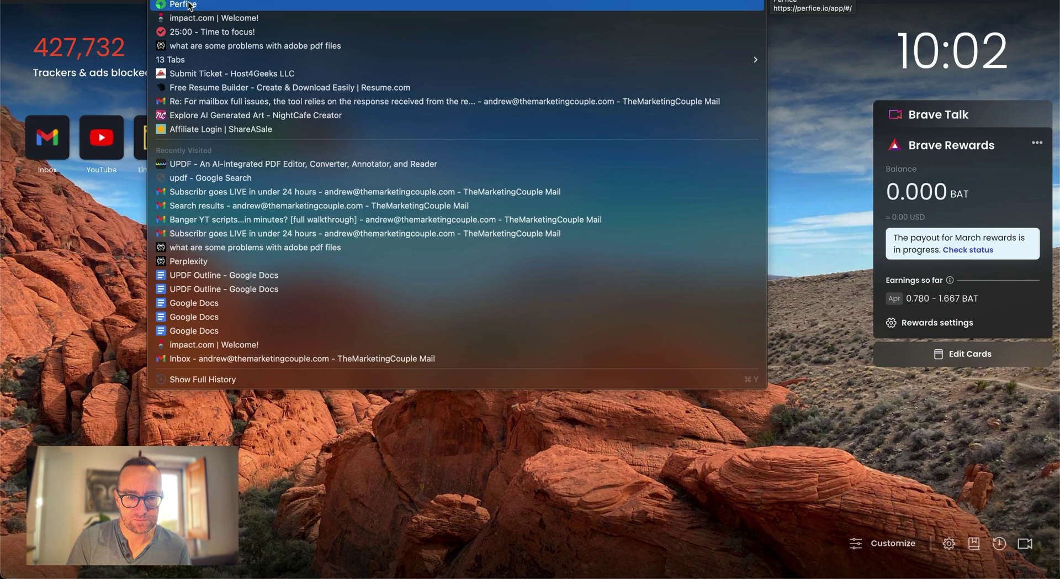
- Reopen UPDF from Brave's history and search for 'updf ocr guide'
{"action": "left_click", "coordinate": [217, 165]}
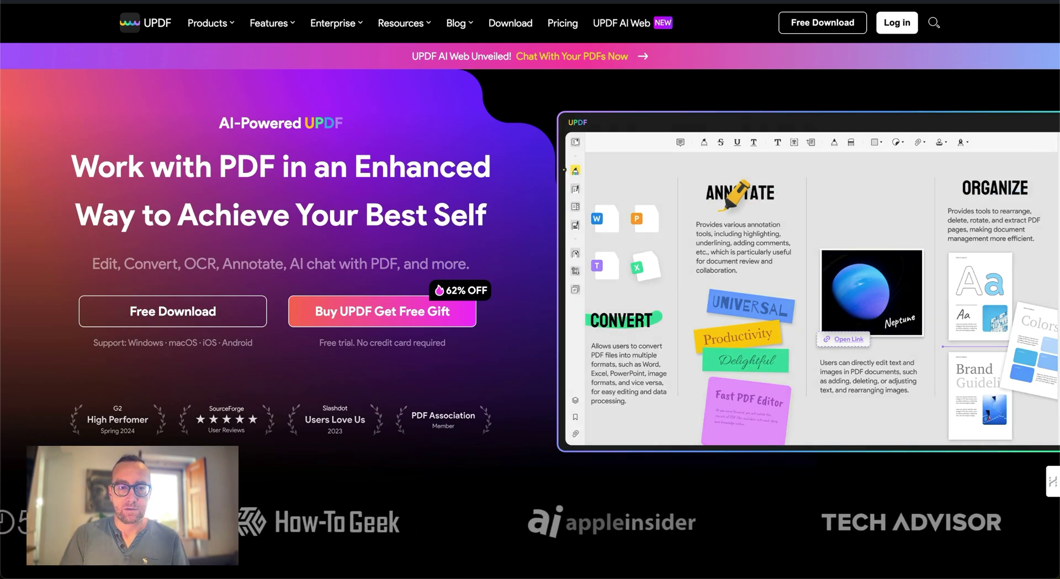
{"action": "type", "text": "updf ocr guide"}
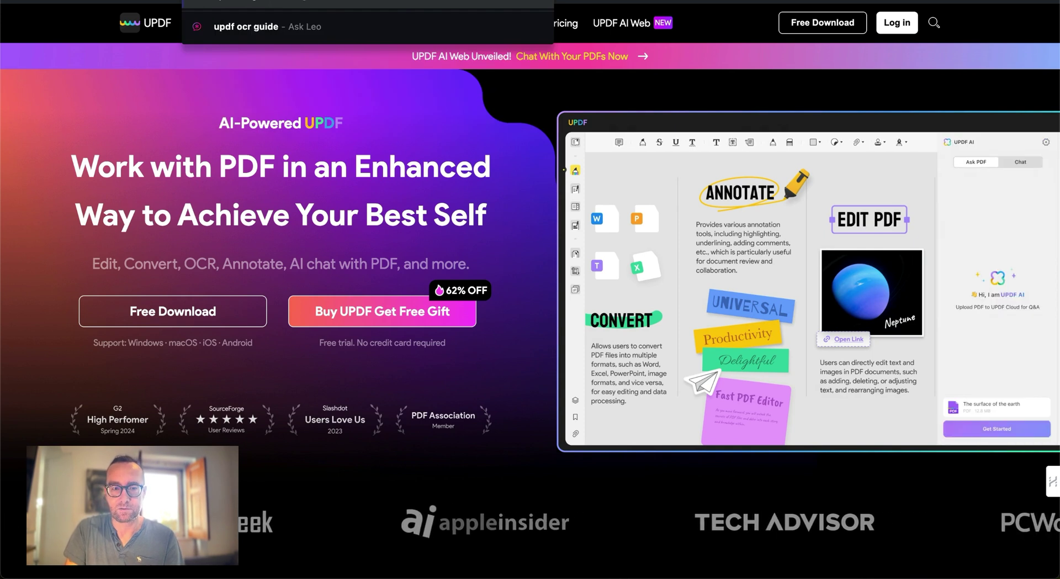
{"action": "key", "text": "Return"}
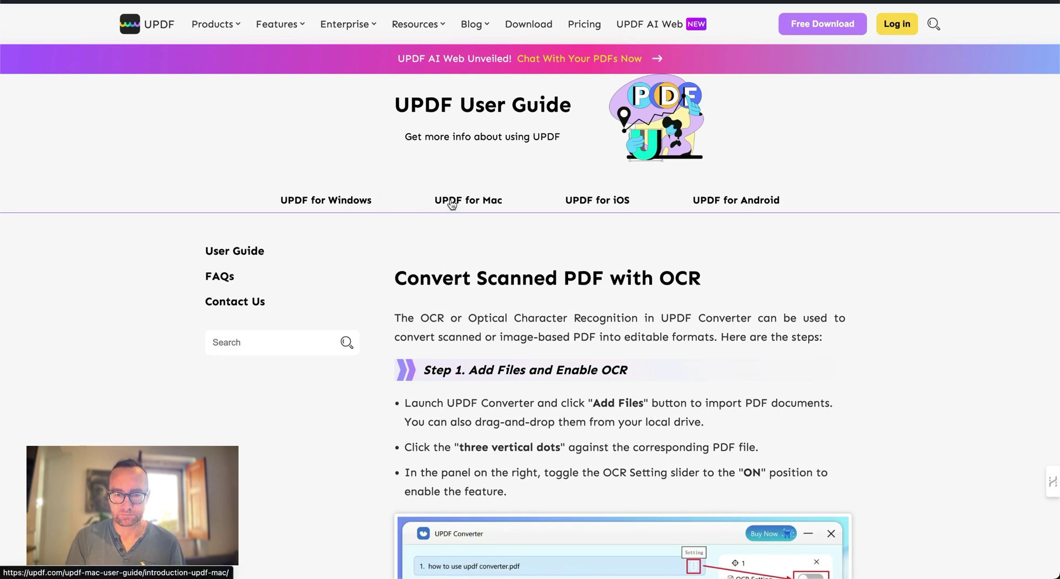
- Open the UPDF for Mac user guide and scroll through its OCR page
{"action": "left_click", "coordinate": [245, 253]}
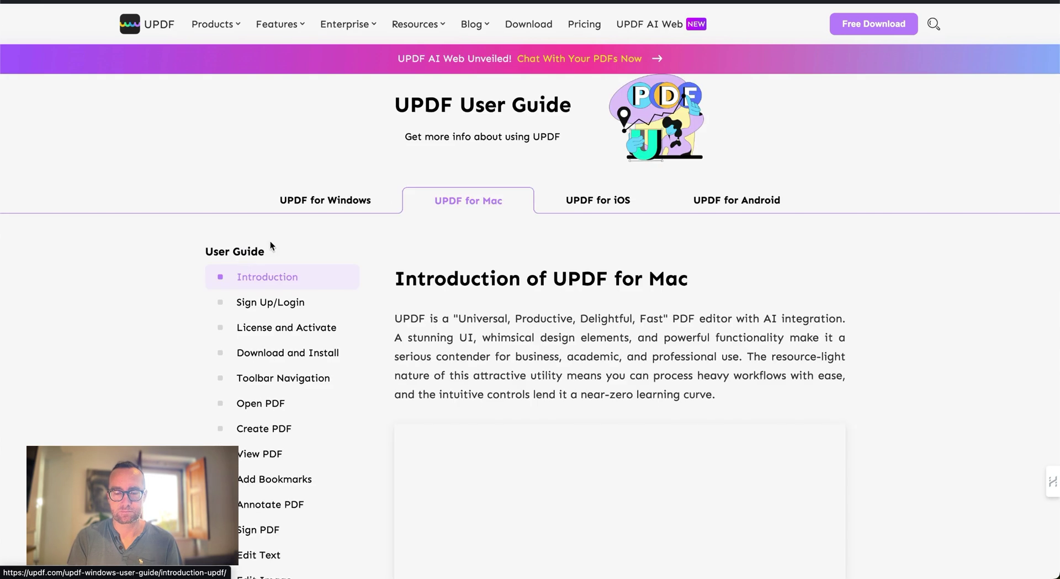
{"action": "left_click", "coordinate": [409, 206]}
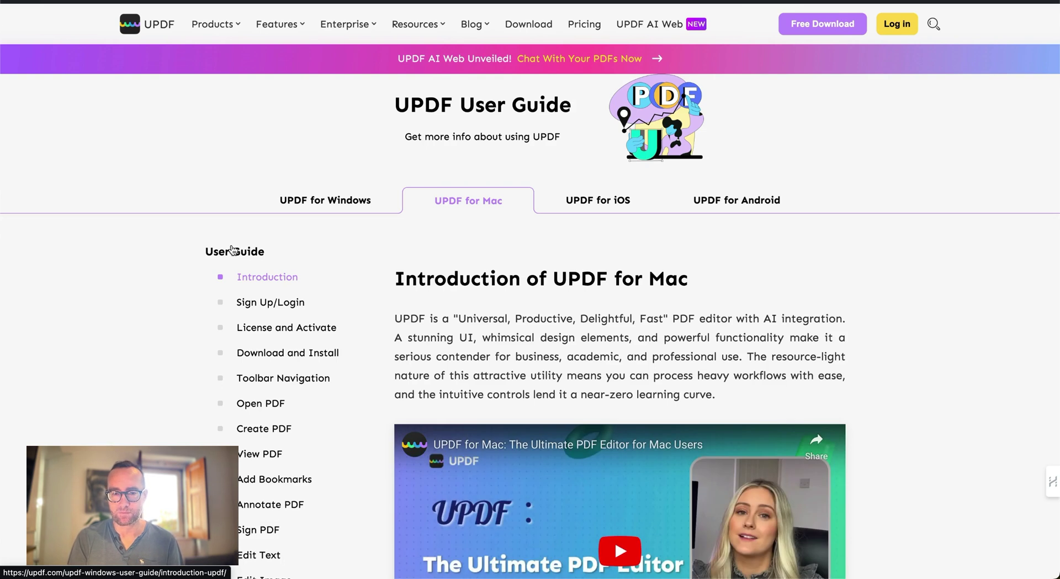
{"action": "scroll", "coordinate": [233, 250], "scroll_direction": "down", "scroll_amount": 1}
{"action": "scroll", "coordinate": [233, 249], "scroll_direction": "down", "scroll_amount": 1}
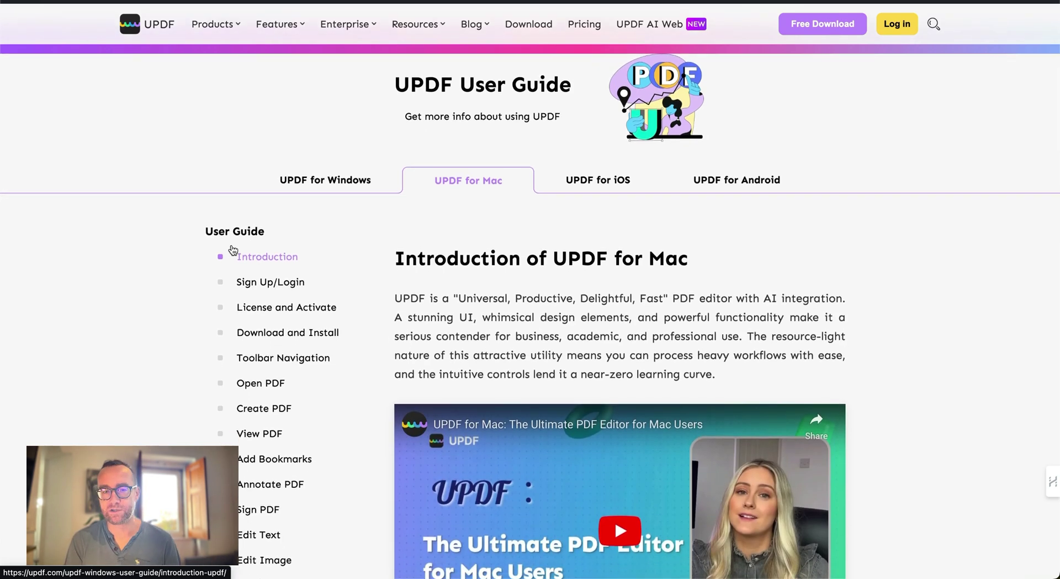
{"action": "scroll", "coordinate": [231, 247], "scroll_direction": "down", "scroll_amount": 1}
{"action": "scroll", "coordinate": [231, 243], "scroll_direction": "down", "scroll_amount": 1}
{"action": "scroll", "coordinate": [237, 254], "scroll_direction": "down", "scroll_amount": 2}
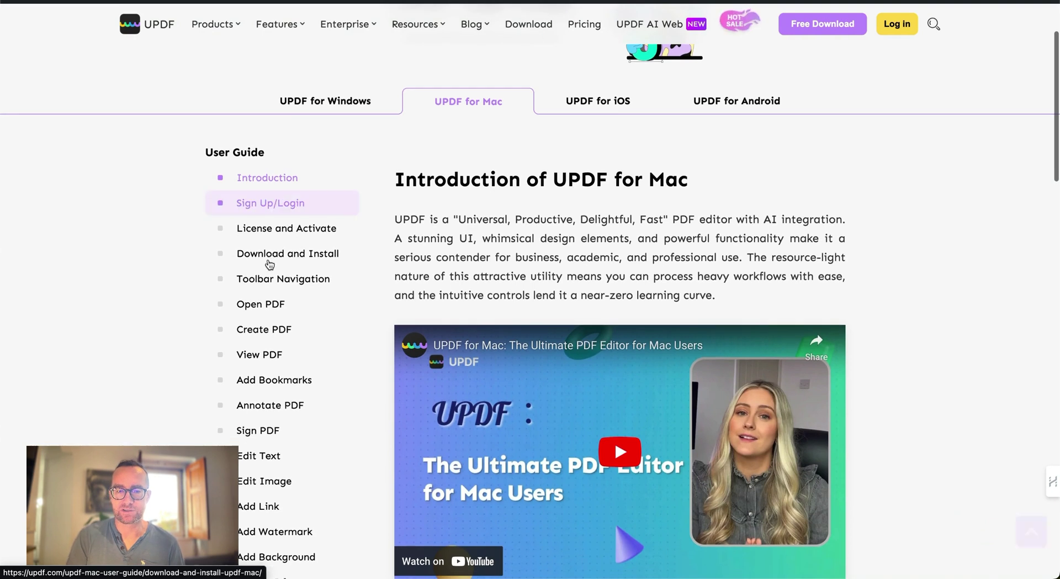
{"action": "scroll", "coordinate": [320, 317], "scroll_direction": "down", "scroll_amount": 3}
{"action": "scroll", "coordinate": [320, 319], "scroll_direction": "down", "scroll_amount": 1}
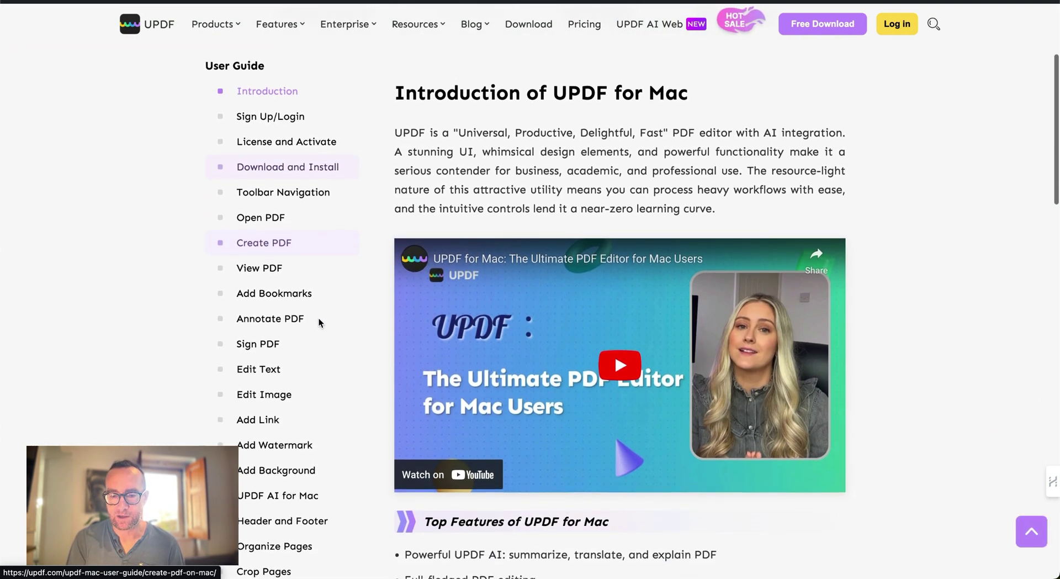
{"action": "scroll", "coordinate": [319, 319], "scroll_direction": "down", "scroll_amount": 2}
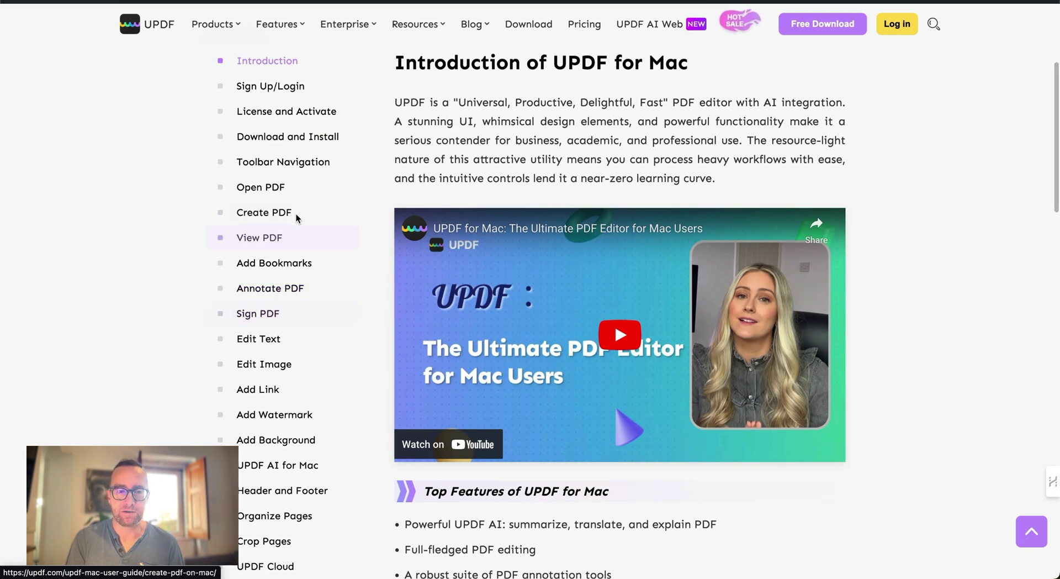
- Read through the Toolbar Navigation guide page, then return to UPDF
{"action": "left_click", "coordinate": [285, 166]}
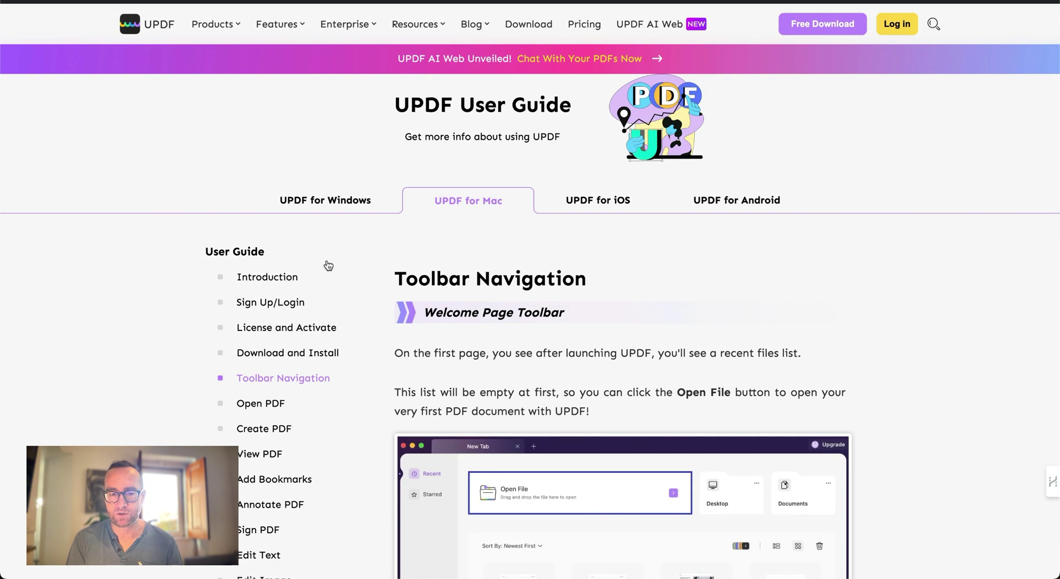
{"action": "scroll", "coordinate": [328, 265], "scroll_direction": "down", "scroll_amount": 5}
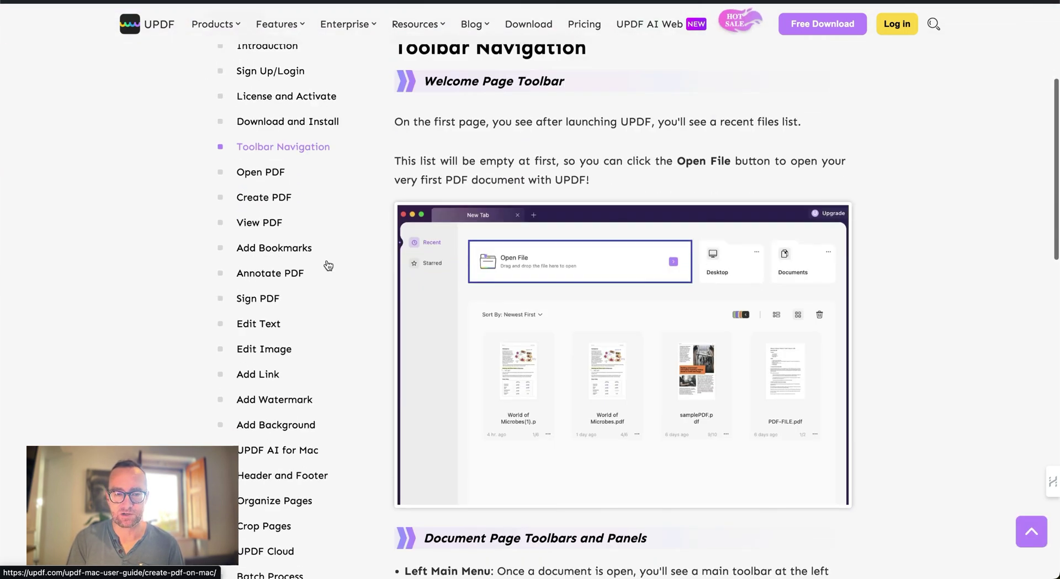
{"action": "scroll", "coordinate": [328, 266], "scroll_direction": "down", "scroll_amount": 2}
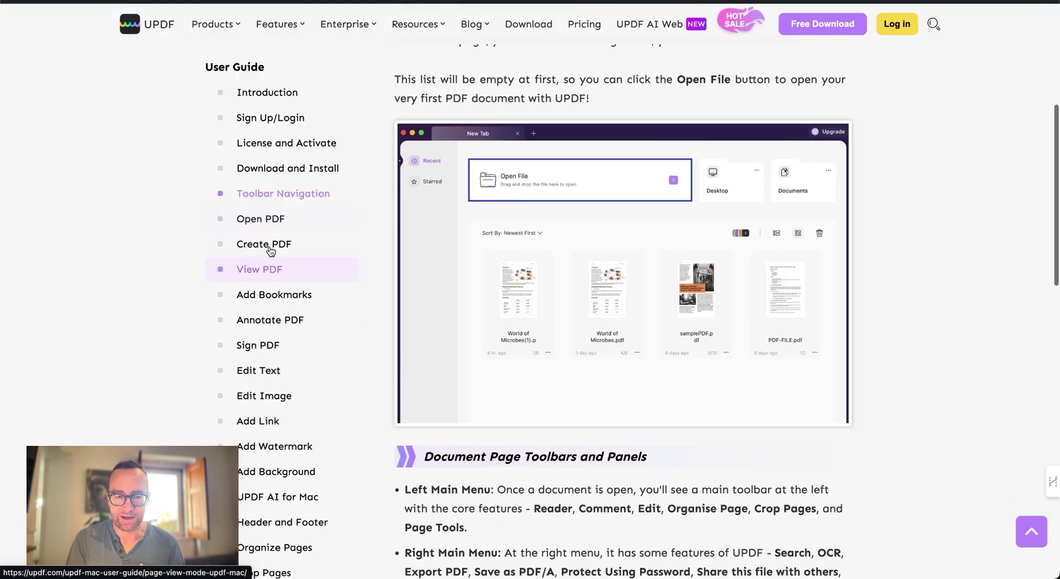
{"action": "scroll", "coordinate": [271, 282], "scroll_direction": "down", "scroll_amount": 3}
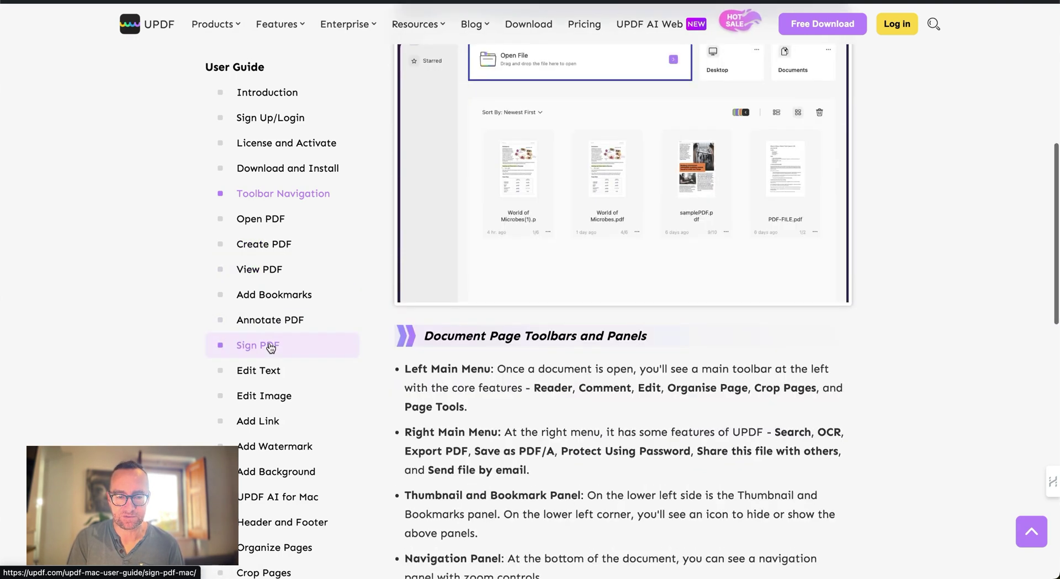
{"action": "scroll", "coordinate": [273, 348], "scroll_direction": "down", "scroll_amount": 3}
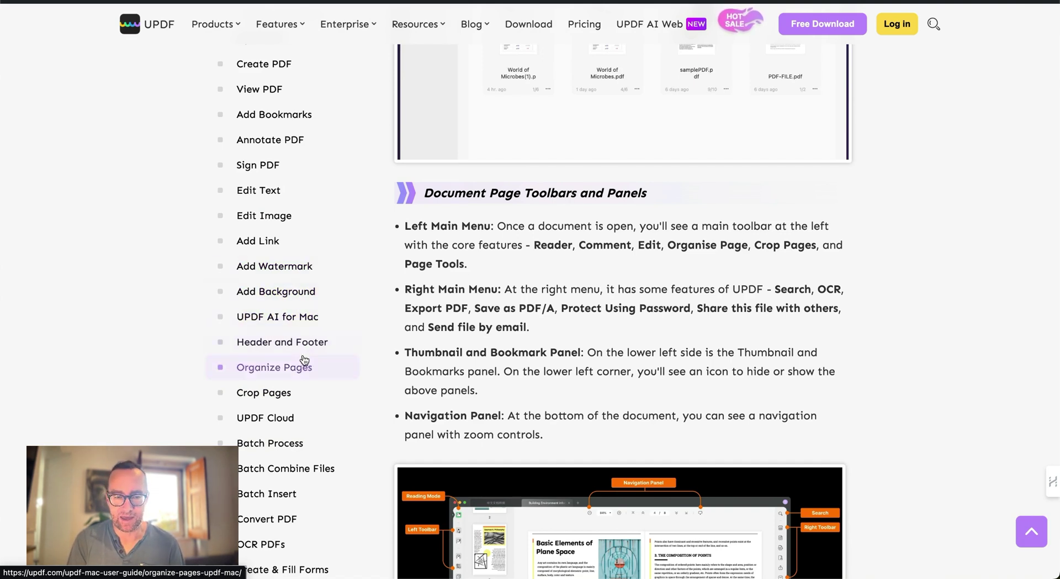
{"action": "scroll", "coordinate": [300, 363], "scroll_direction": "down", "scroll_amount": 1}
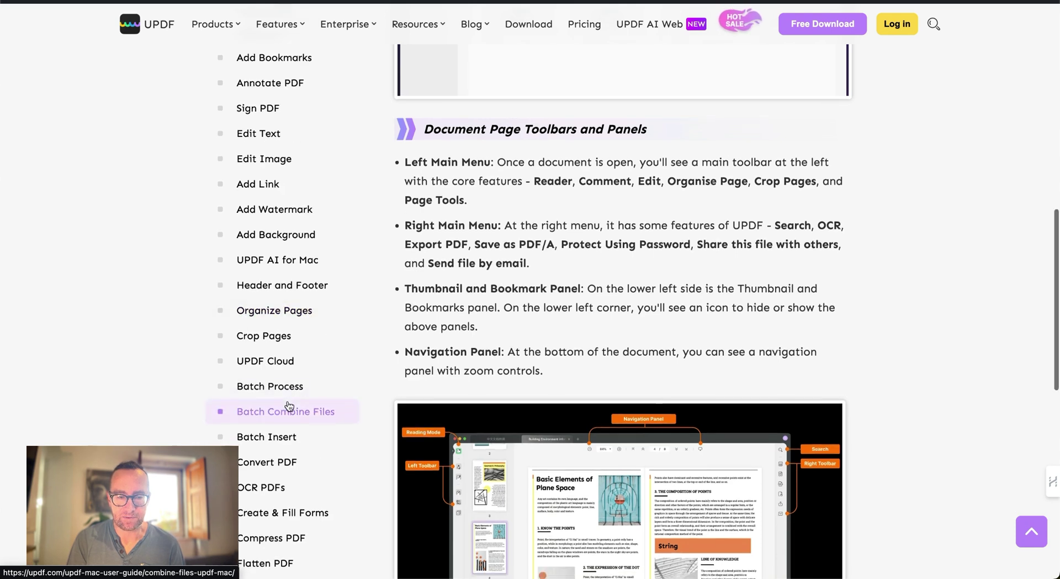
{"action": "scroll", "coordinate": [289, 406], "scroll_direction": "down", "scroll_amount": 2}
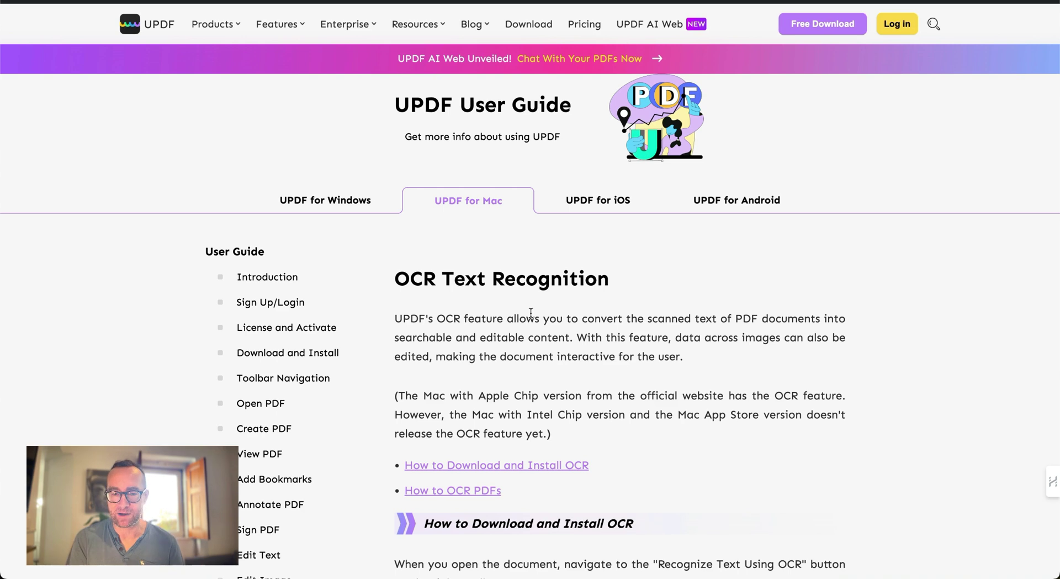
{"action": "scroll", "coordinate": [625, 357], "scroll_direction": "down", "scroll_amount": 2}
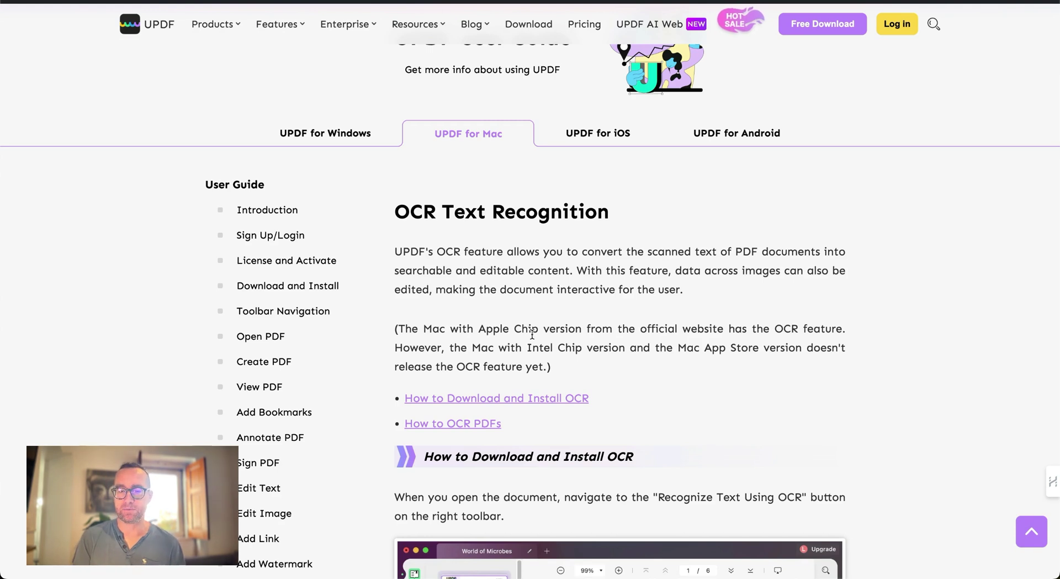
{"action": "scroll", "coordinate": [721, 328], "scroll_direction": "down", "scroll_amount": 2}
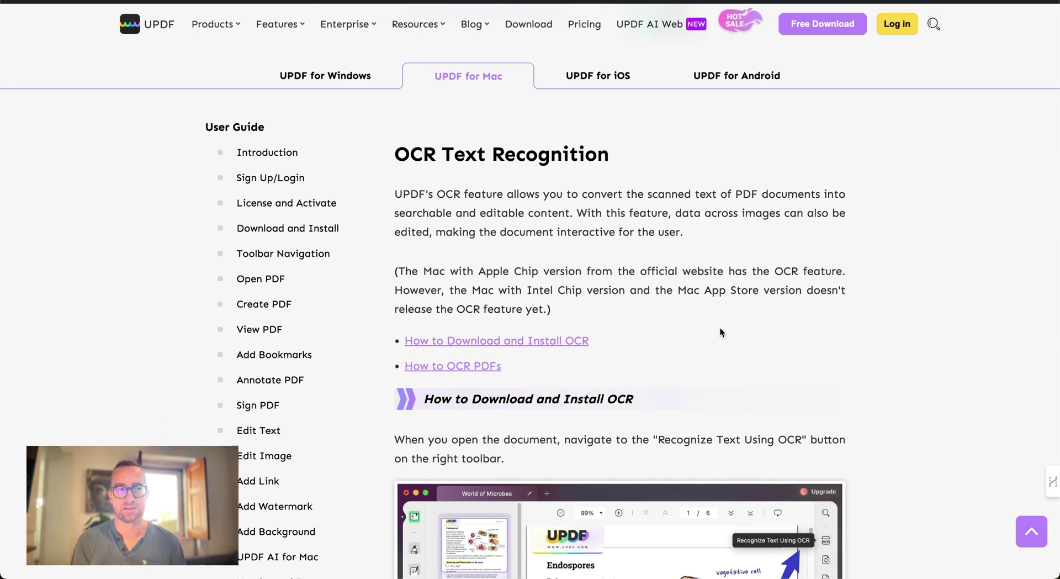
{"action": "scroll", "coordinate": [720, 329], "scroll_direction": "down", "scroll_amount": 5}
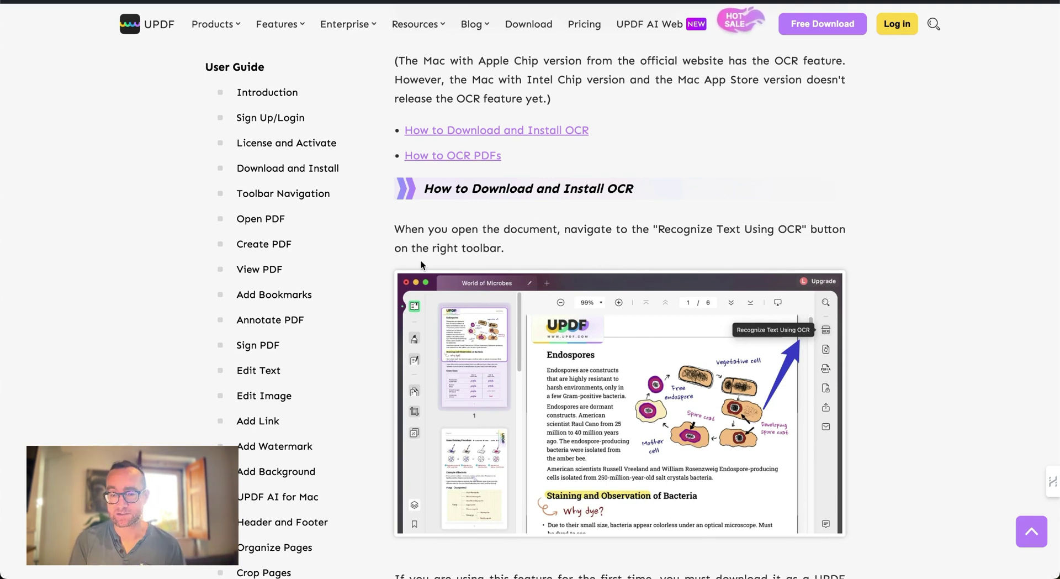
{"action": "scroll", "coordinate": [421, 261], "scroll_direction": "down", "scroll_amount": 1}
{"action": "scroll", "coordinate": [288, 326], "scroll_direction": "down", "scroll_amount": 2}
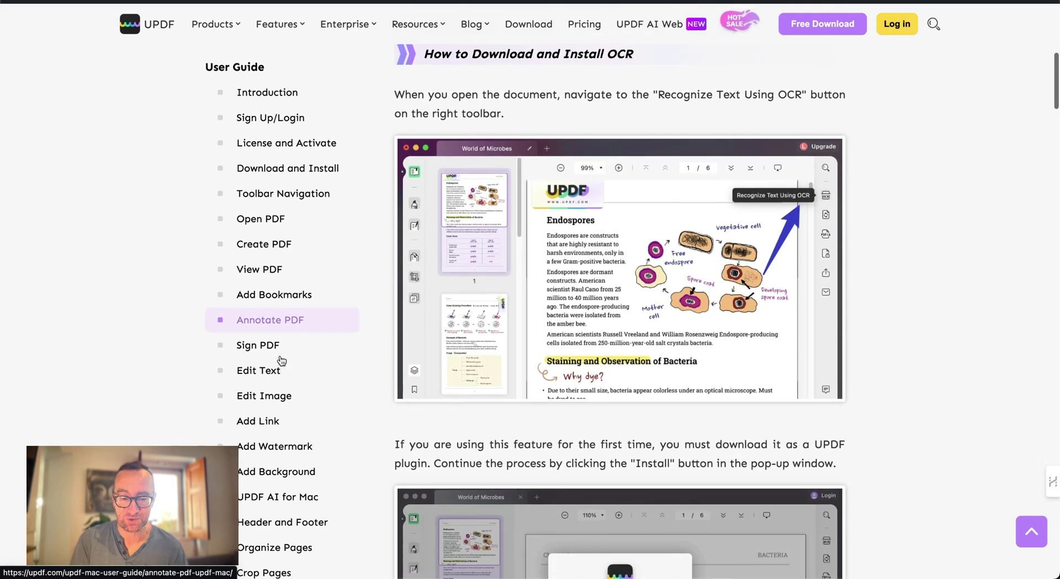
{"action": "scroll", "coordinate": [278, 436], "scroll_direction": "down", "scroll_amount": 10}
{"action": "scroll", "coordinate": [278, 436], "scroll_direction": "down", "scroll_amount": 5}
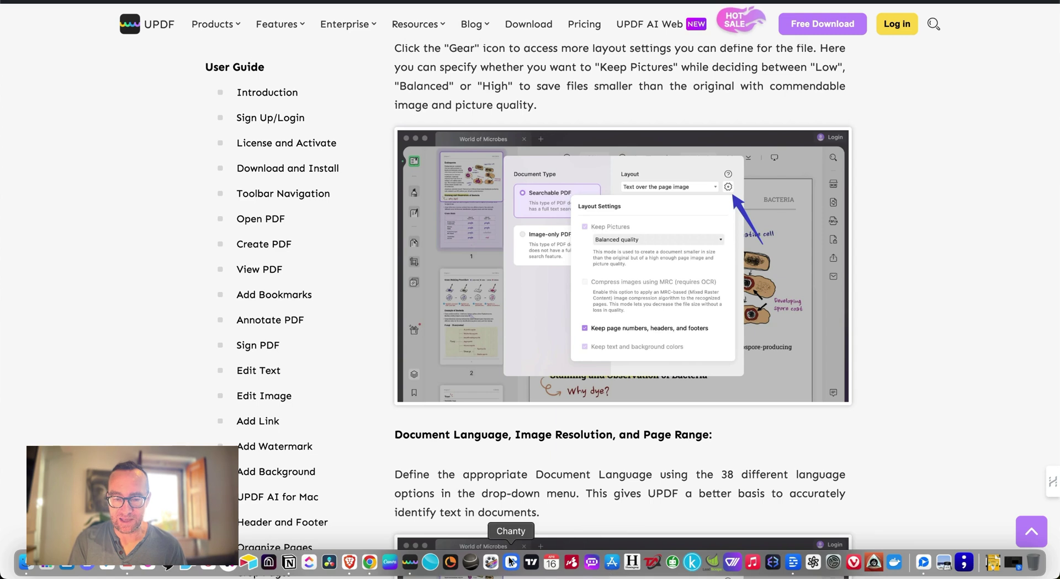
{"action": "left_click", "coordinate": [410, 574]}
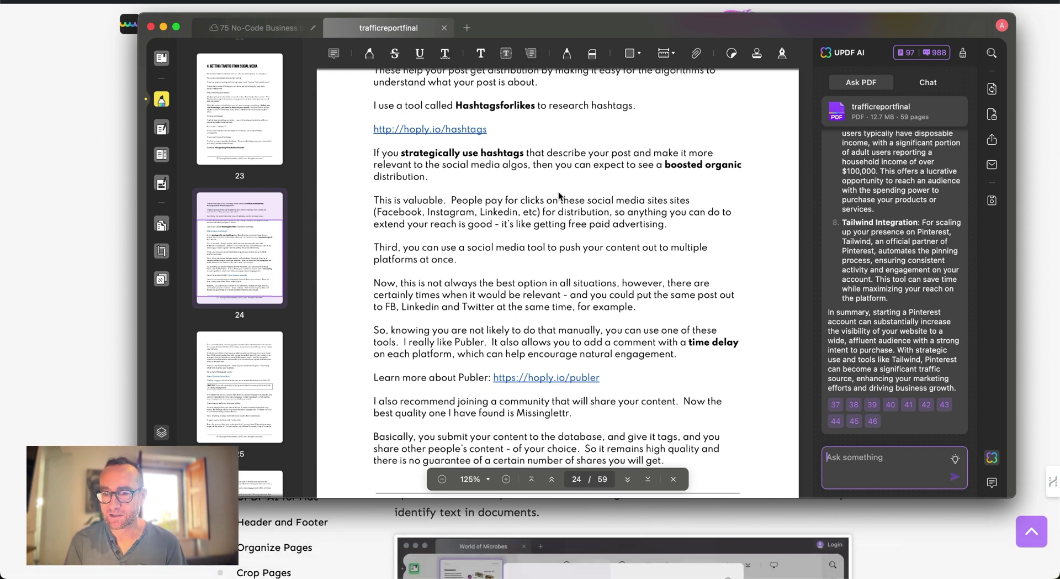
- Place a blue flower sticker beside 'boosted organic' and enlarge it
{"action": "left_click", "coordinate": [727, 54]}
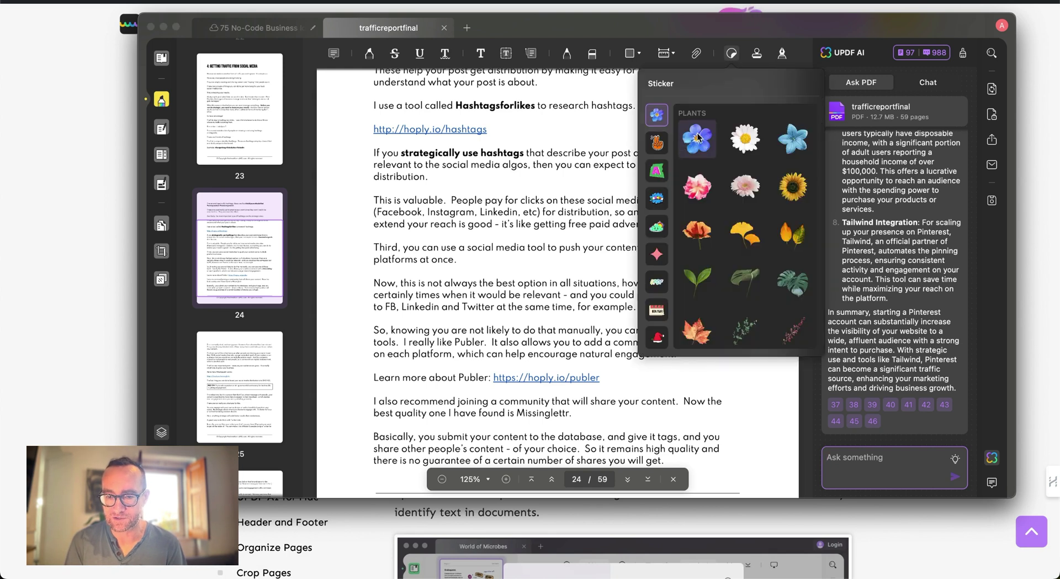
{"action": "left_click", "coordinate": [699, 142]}
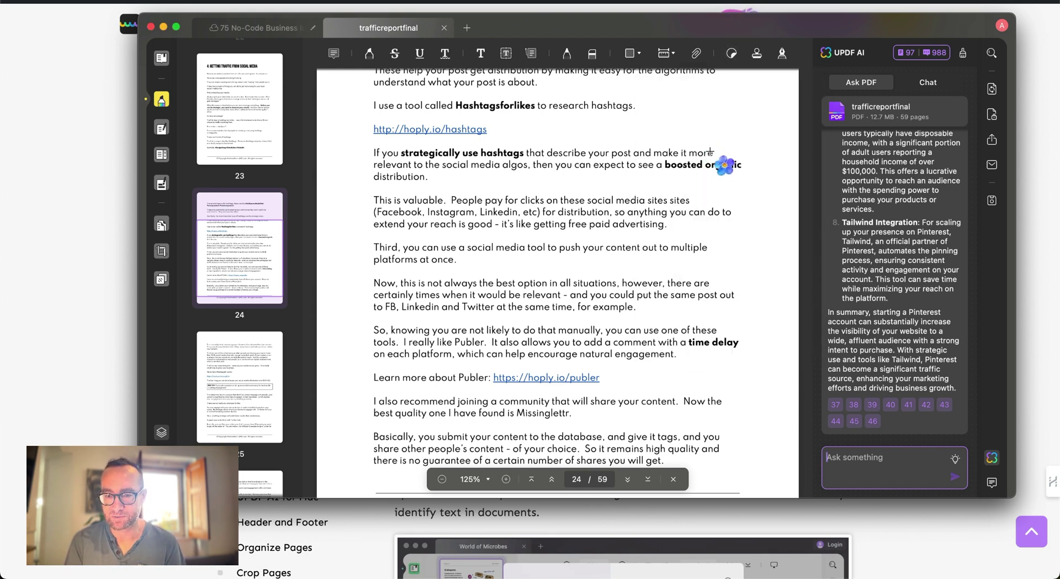
{"action": "left_click", "coordinate": [712, 159]}
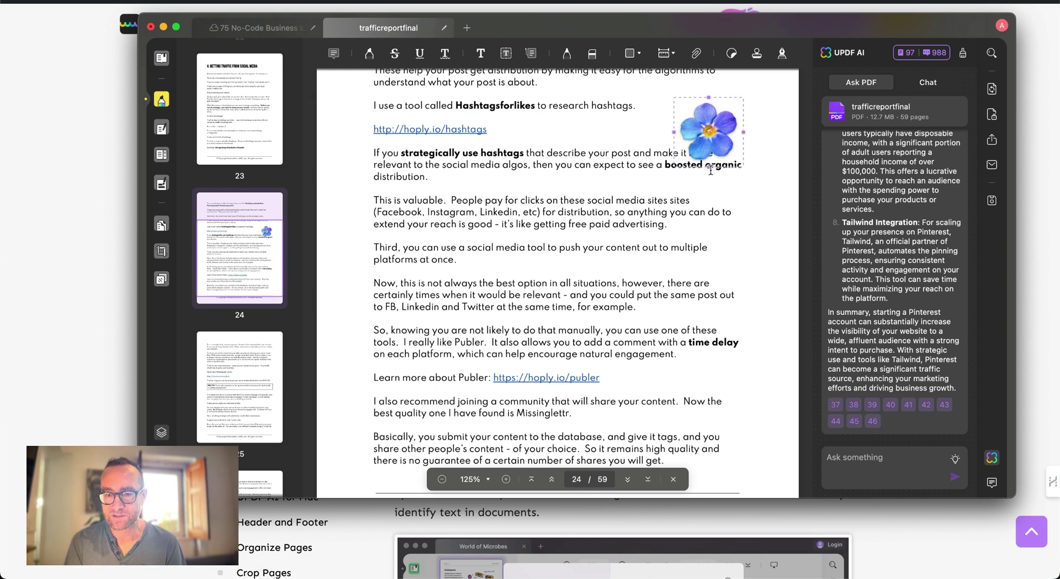
{"action": "left_click_drag", "start_coordinate": [709, 168], "coordinate": [712, 221]}
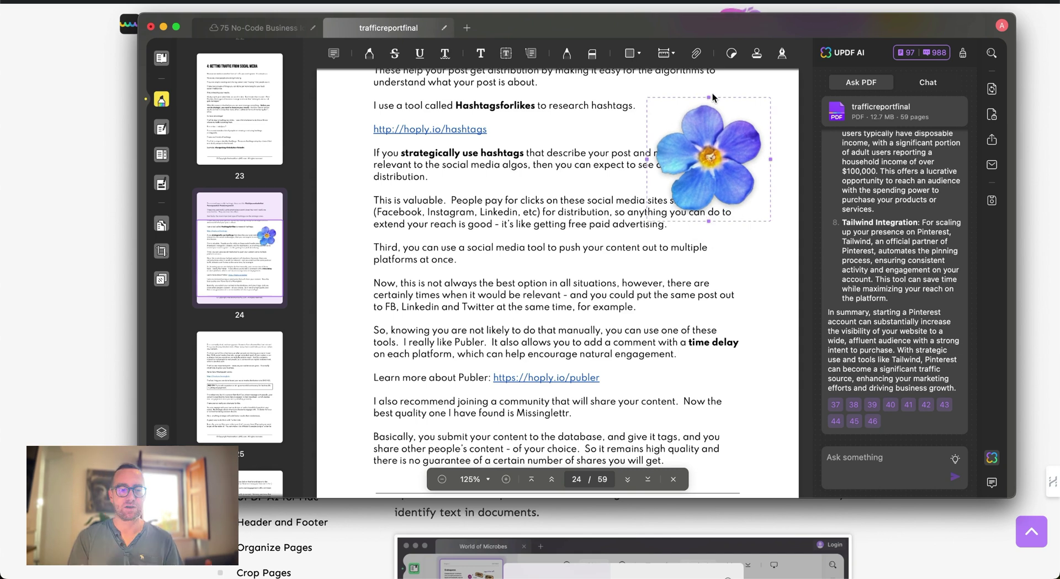
- Browse the New Year, UPDF, geometric and pointer sticker categories to the Markup set
{"action": "left_click", "coordinate": [732, 54]}
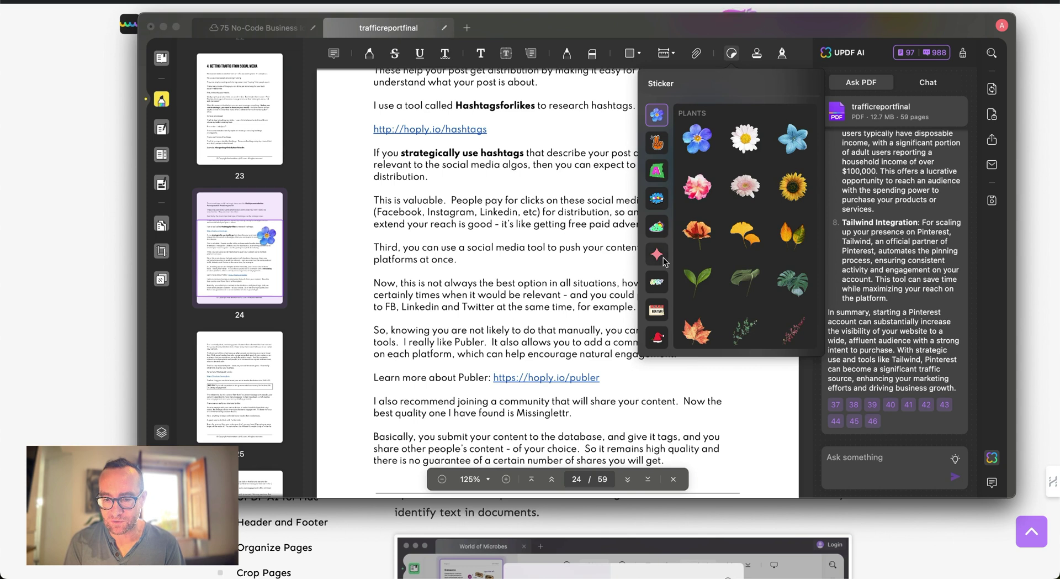
{"action": "left_click", "coordinate": [658, 310]}
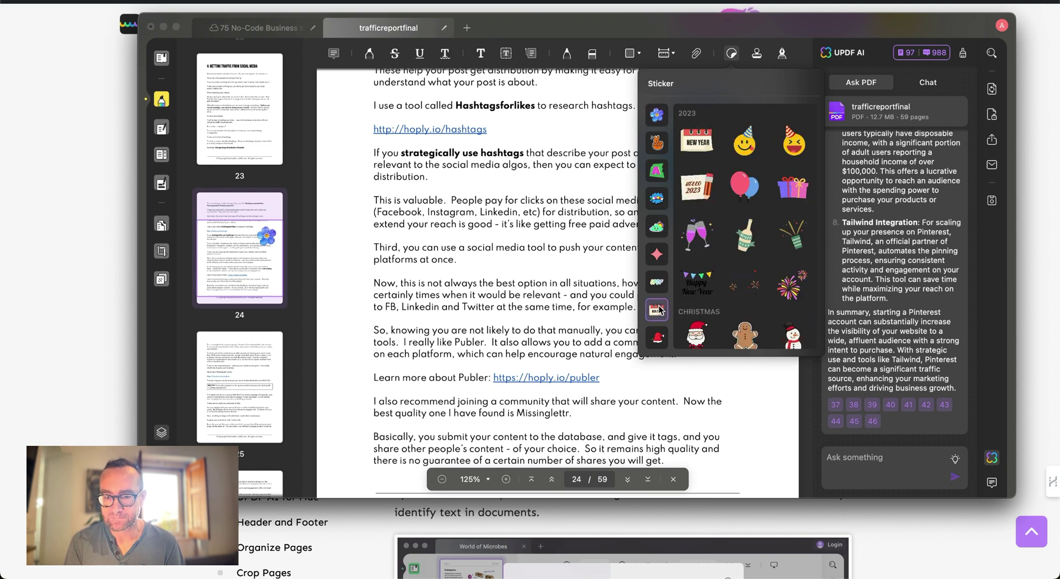
{"action": "left_click", "coordinate": [656, 283]}
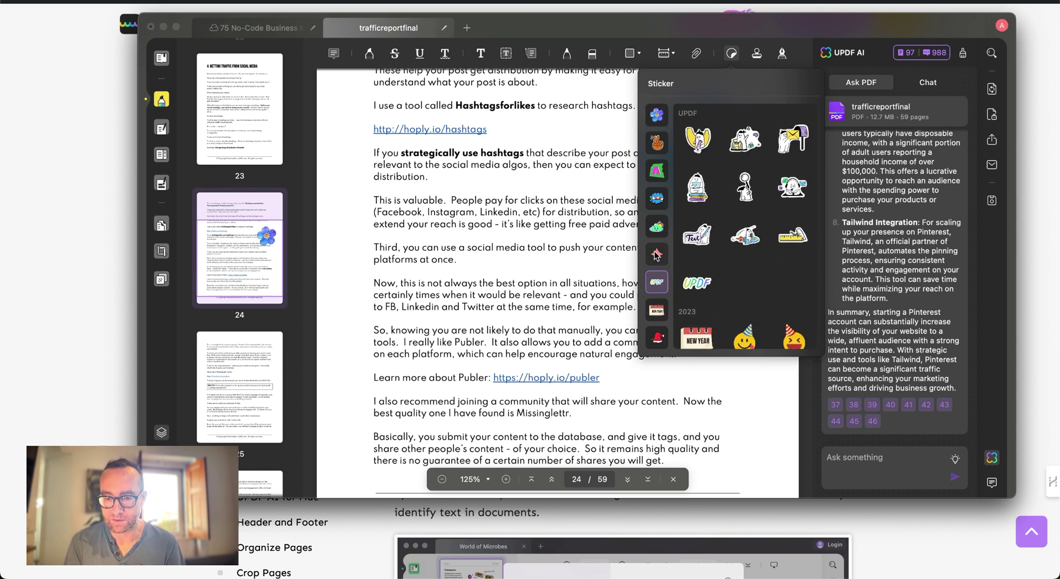
{"action": "left_click", "coordinate": [656, 255]}
{"action": "scroll", "coordinate": [656, 253], "scroll_direction": "down", "scroll_amount": 3}
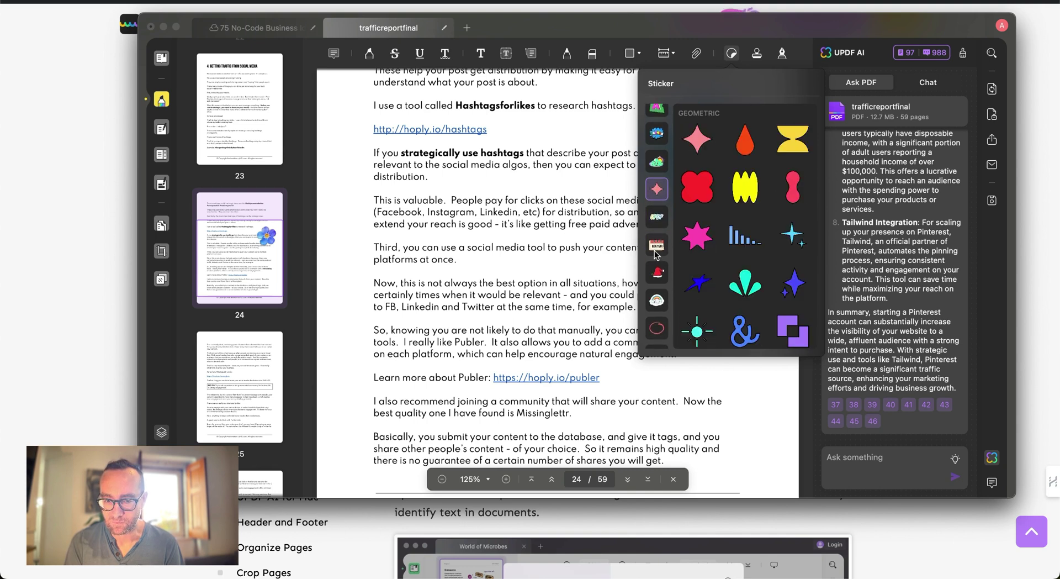
{"action": "scroll", "coordinate": [656, 257], "scroll_direction": "down", "scroll_amount": 1}
{"action": "scroll", "coordinate": [656, 263], "scroll_direction": "down", "scroll_amount": 1}
{"action": "scroll", "coordinate": [657, 268], "scroll_direction": "down", "scroll_amount": 1}
{"action": "scroll", "coordinate": [658, 273], "scroll_direction": "down", "scroll_amount": 1}
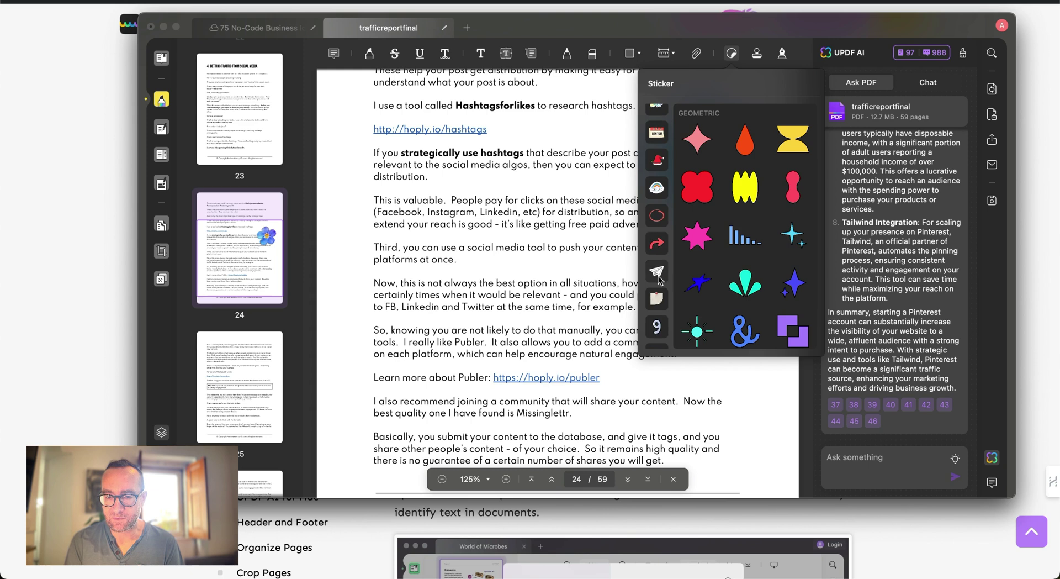
{"action": "left_click", "coordinate": [654, 242]}
{"action": "left_click", "coordinate": [657, 216]}
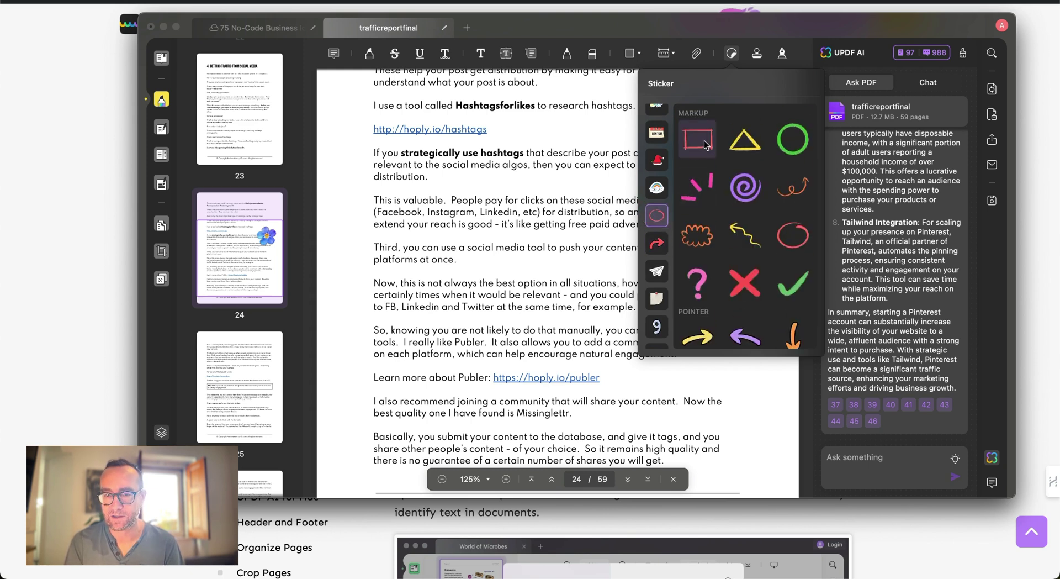
- Frame the Publer paragraphs with an enlarged red rectangle markup sticker
{"action": "left_click", "coordinate": [699, 140]}
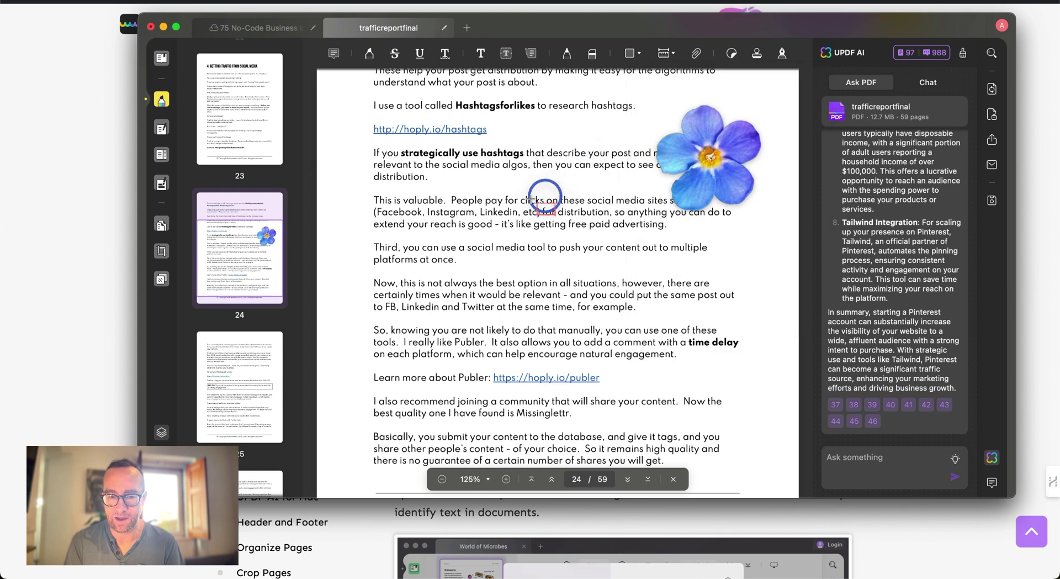
{"action": "key", "text": "Escape"}
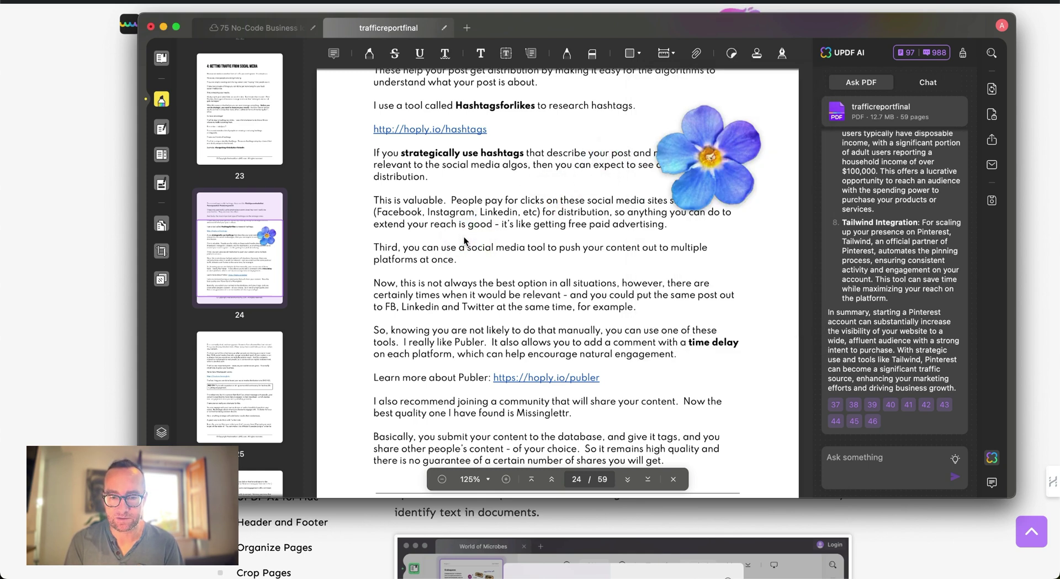
{"action": "left_click", "coordinate": [439, 246]}
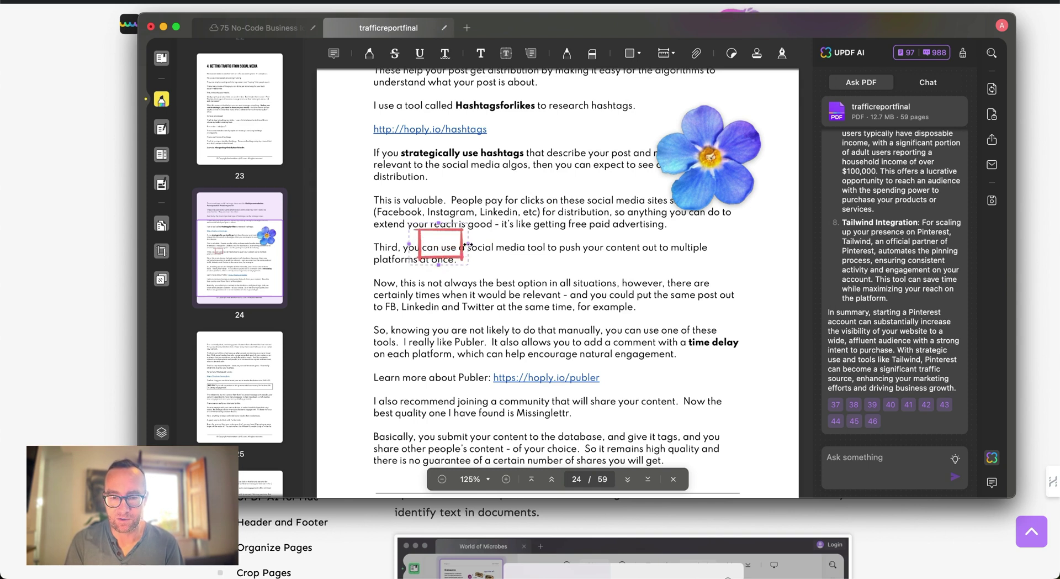
{"action": "left_click_drag", "start_coordinate": [469, 244], "coordinate": [634, 251]}
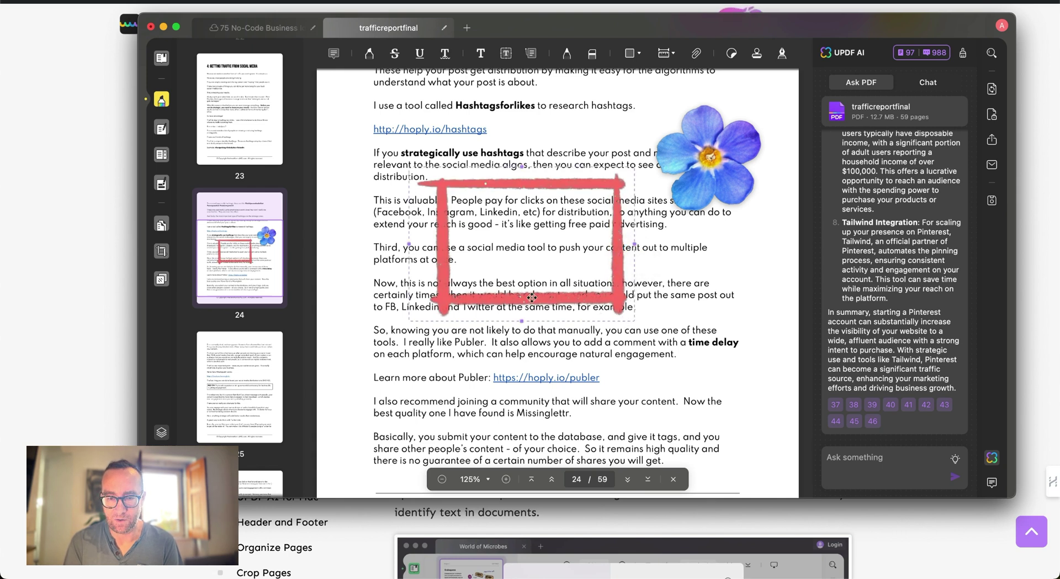
{"action": "mouse_move", "coordinate": [532, 299]}
{"action": "left_mouse_down"}
{"action": "mouse_move", "coordinate": [518, 328]}
{"action": "mouse_move", "coordinate": [546, 398]}
{"action": "left_mouse_up"}
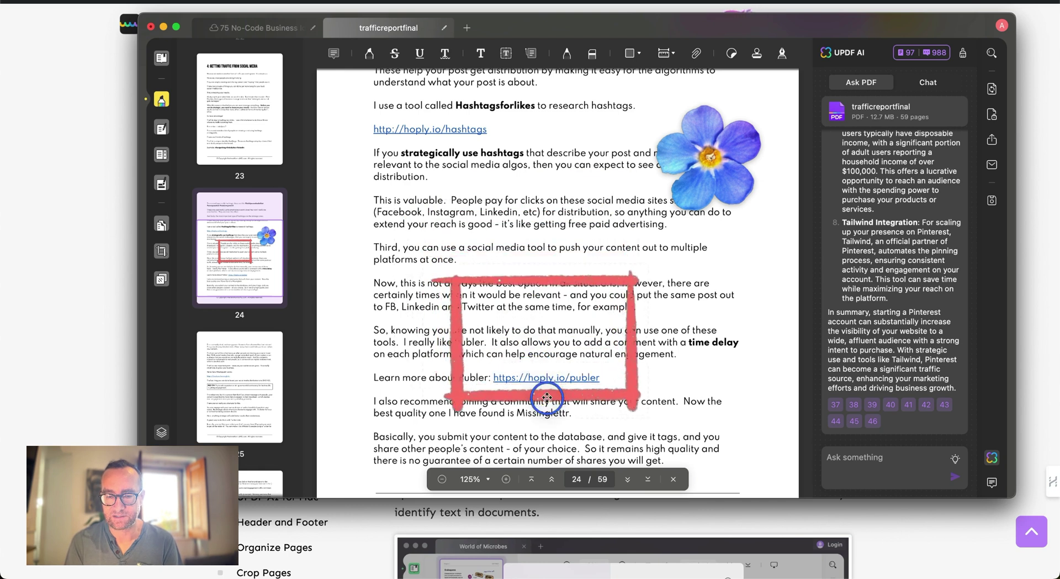
{"action": "left_click", "coordinate": [732, 55]}
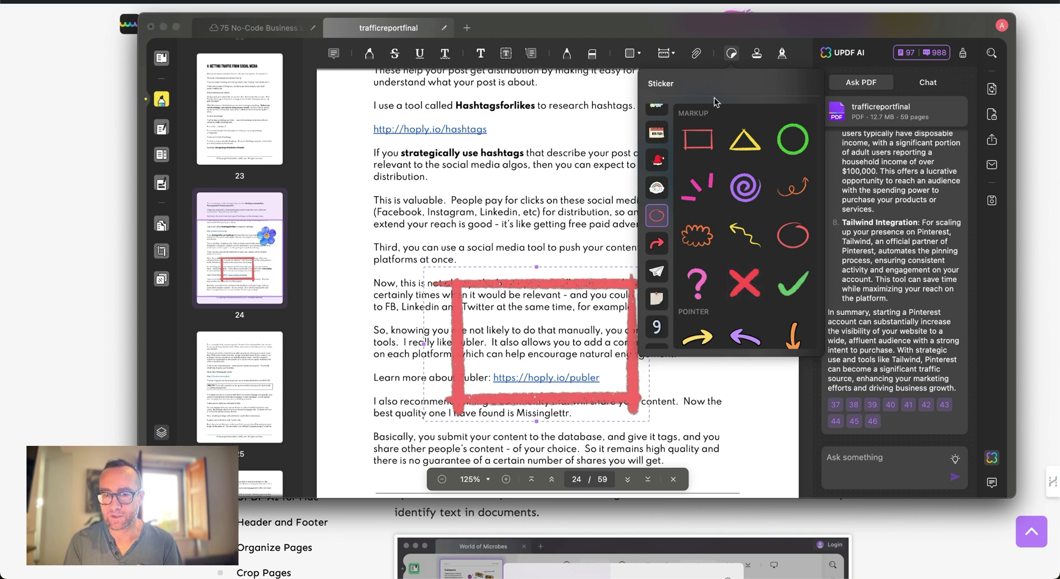
- Close the stickers and trial a distance measurement near the page top, then cancel it
{"action": "left_click", "coordinate": [733, 53]}
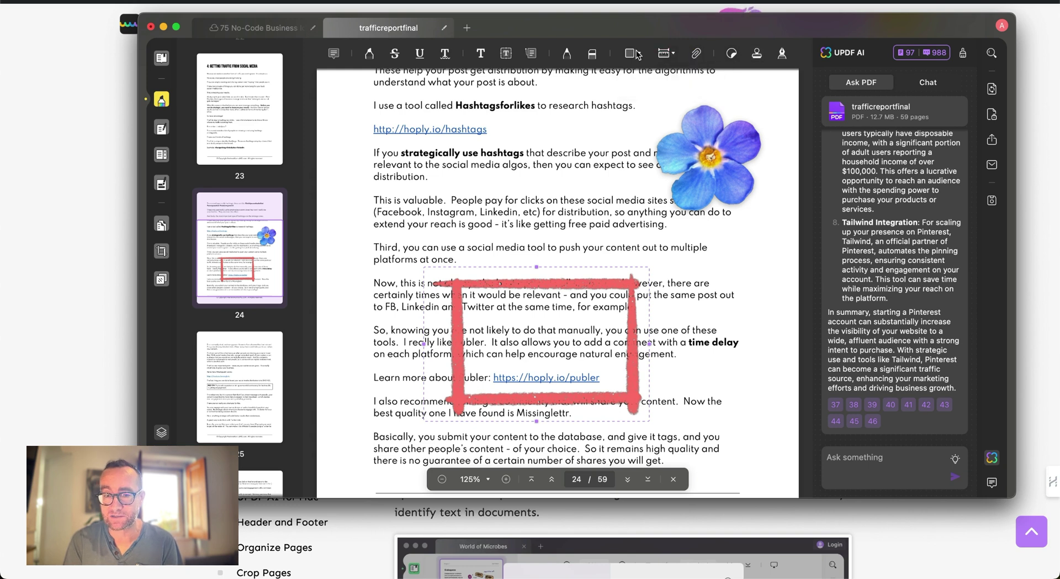
{"action": "left_click", "coordinate": [670, 52]}
{"action": "left_click", "coordinate": [551, 115]}
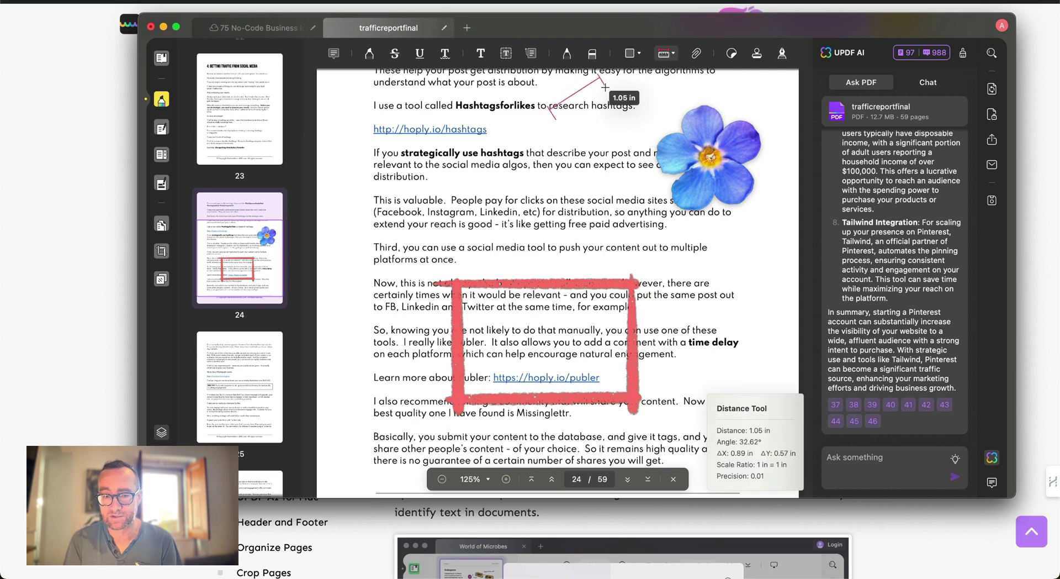
{"action": "key", "text": "Escape"}
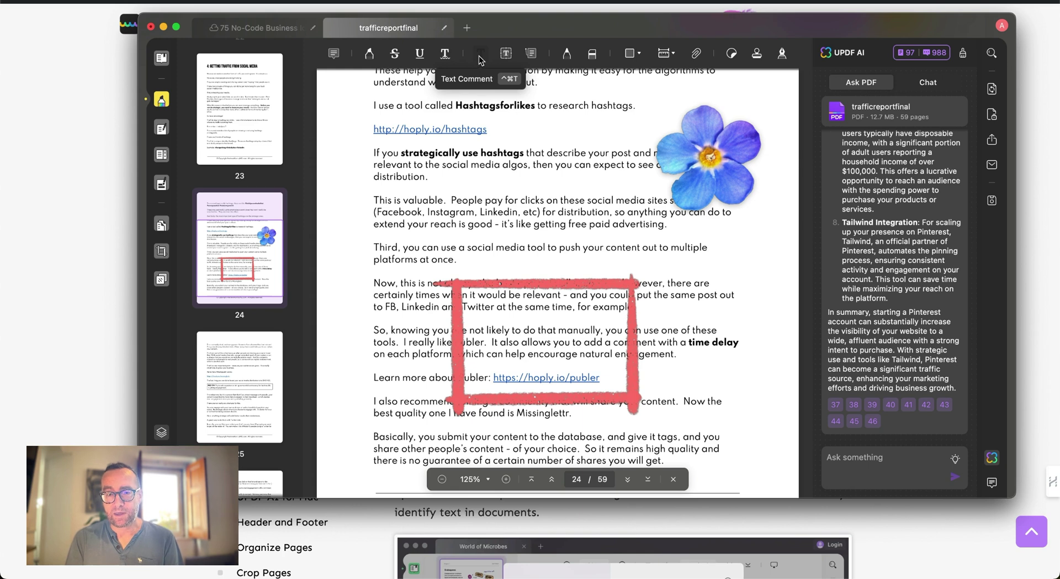
- Add a red text comment near 'People pay for clicks' on page 24
{"action": "left_click", "coordinate": [480, 58]}
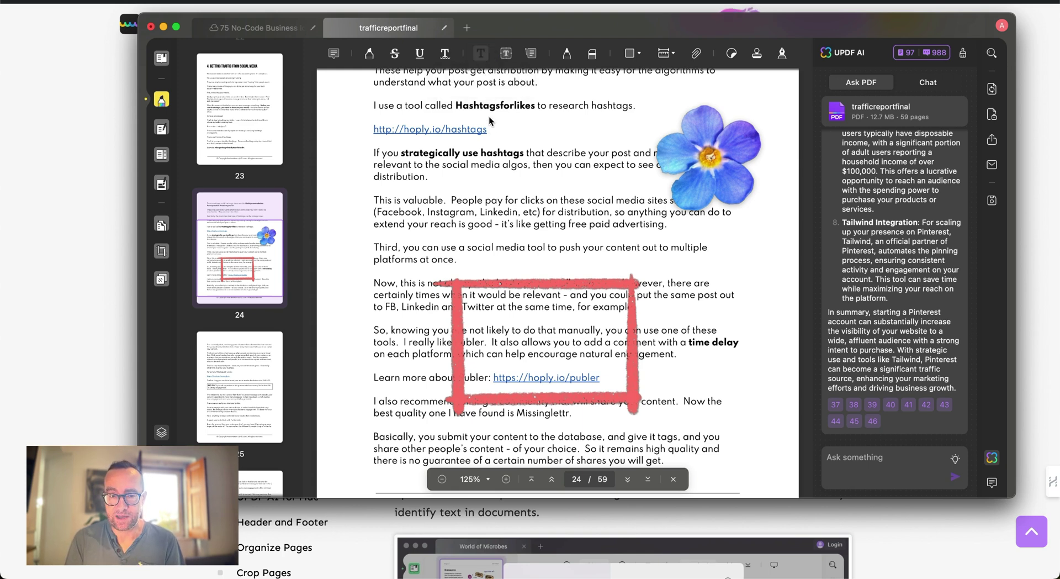
{"action": "left_click", "coordinate": [505, 202]}
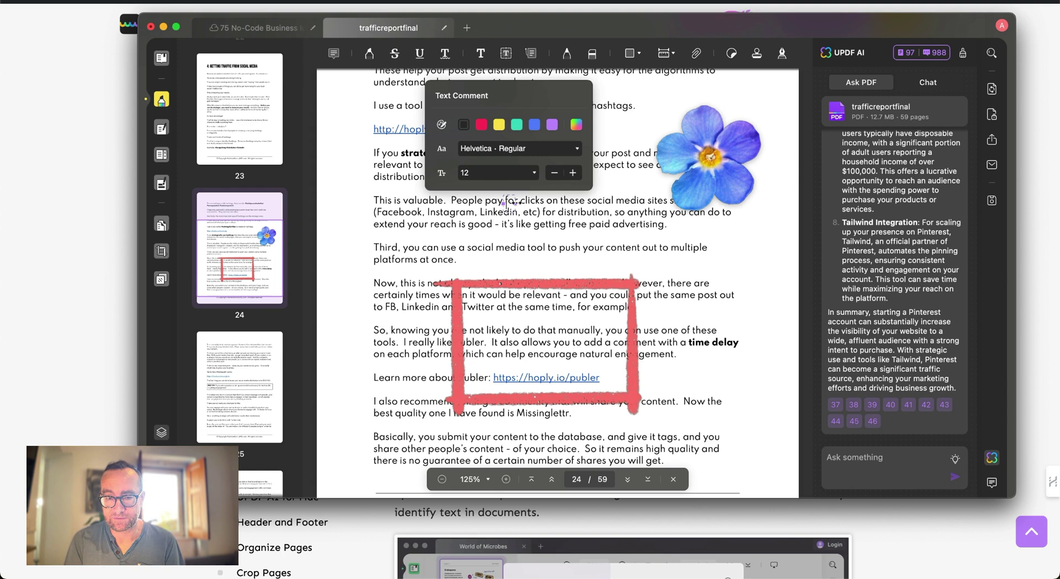
{"action": "left_click", "coordinate": [481, 124]}
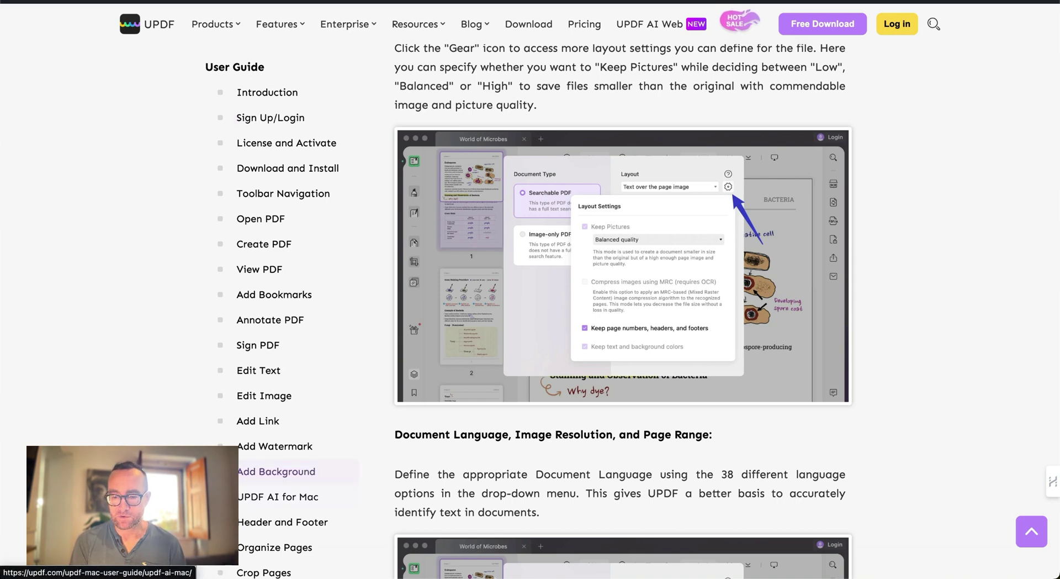
{"action": "mouse_move", "coordinate": [410, 562]}
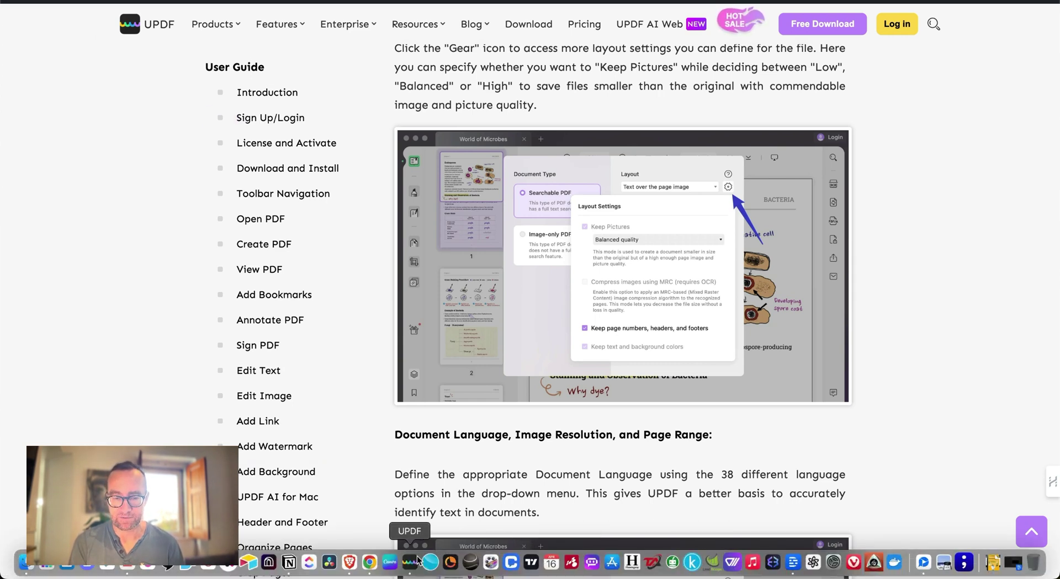
- Bring UPDF back to the front and scroll down to page 25's PRO TIP
{"action": "left_click", "coordinate": [418, 561]}
{"action": "scroll", "coordinate": [425, 253], "scroll_direction": "down", "scroll_amount": 5}
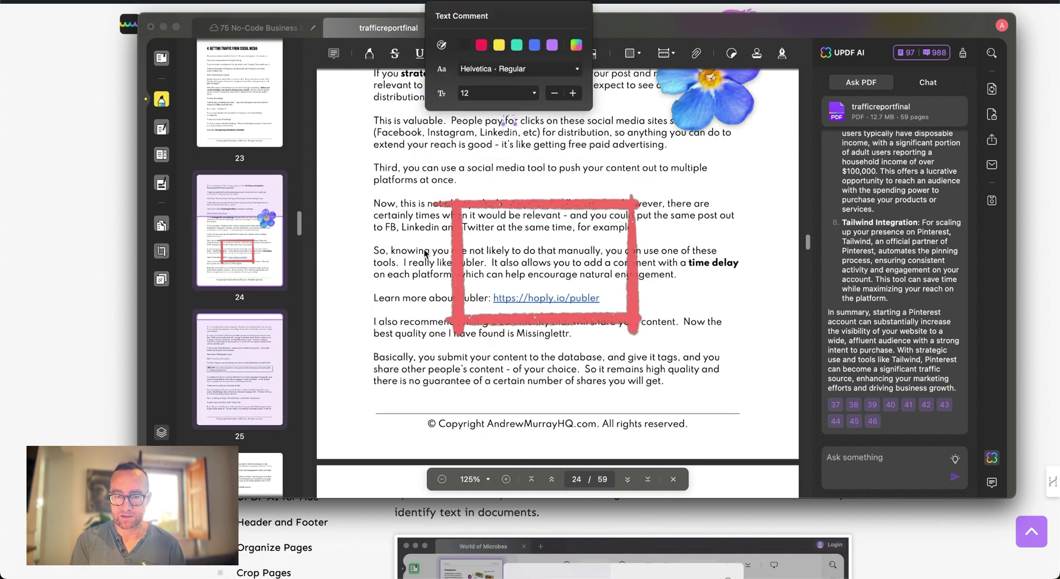
{"action": "scroll", "coordinate": [426, 257], "scroll_direction": "down", "scroll_amount": 2}
{"action": "scroll", "coordinate": [428, 262], "scroll_direction": "down", "scroll_amount": 4}
{"action": "scroll", "coordinate": [430, 271], "scroll_direction": "down", "scroll_amount": 2}
{"action": "scroll", "coordinate": [429, 271], "scroll_direction": "down", "scroll_amount": 3}
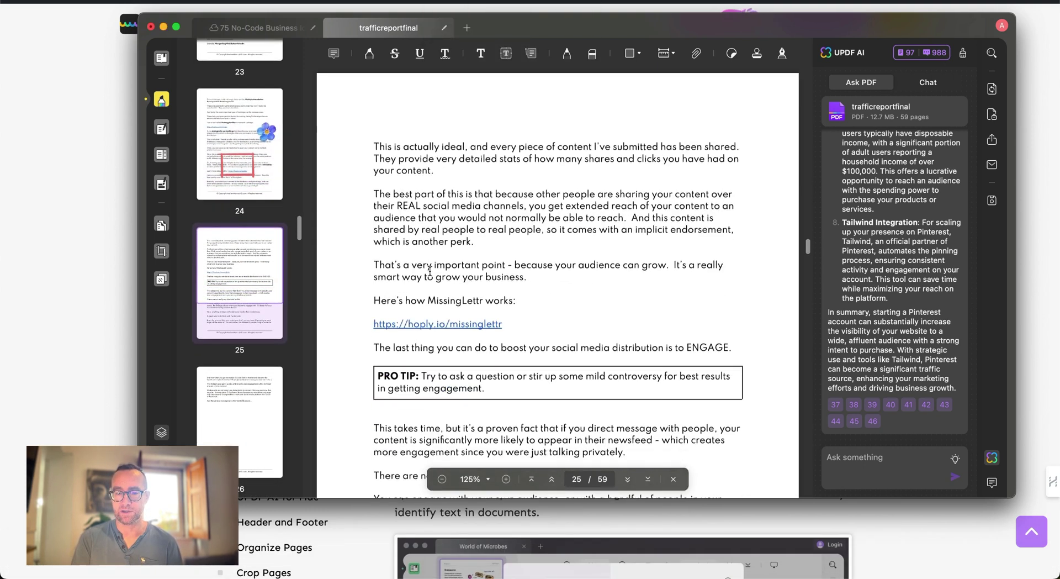
{"action": "scroll", "coordinate": [412, 293], "scroll_direction": "down", "scroll_amount": 2}
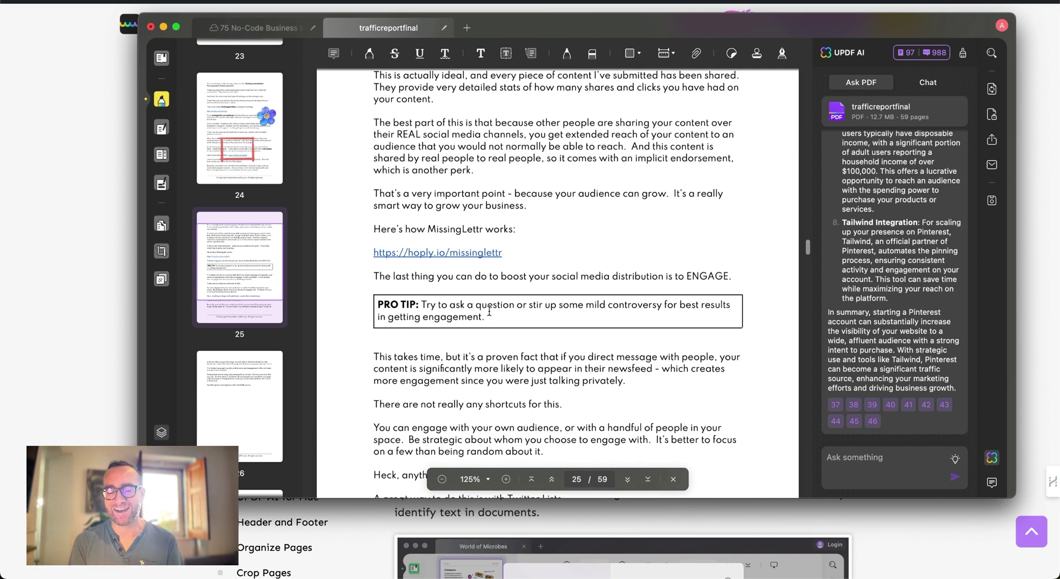
{"action": "scroll", "coordinate": [489, 312], "scroll_direction": "down", "scroll_amount": 2}
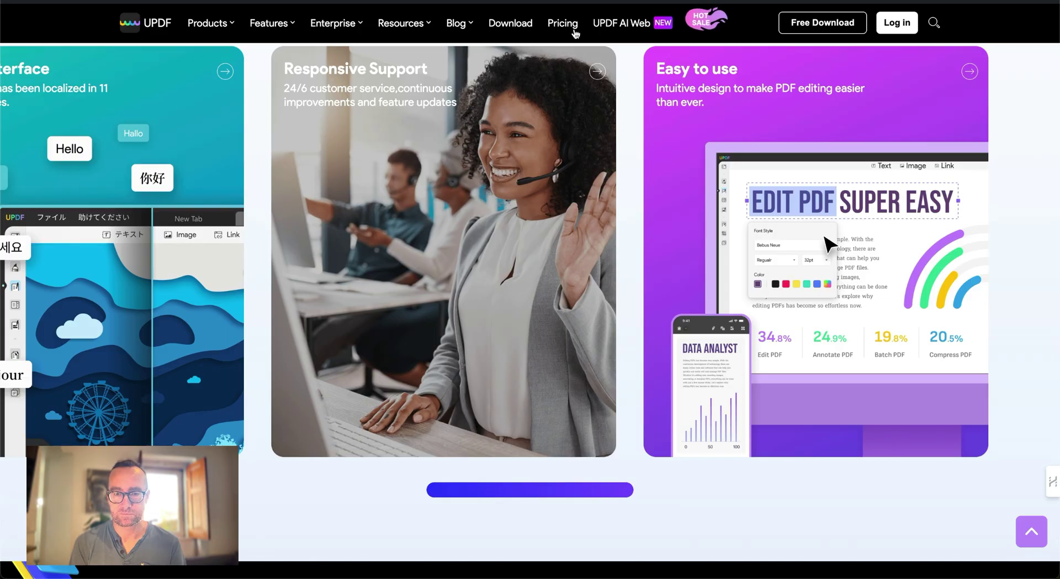
- Open UPDF's Pricing page and scroll to the individual plan cards
{"action": "left_click", "coordinate": [571, 28]}
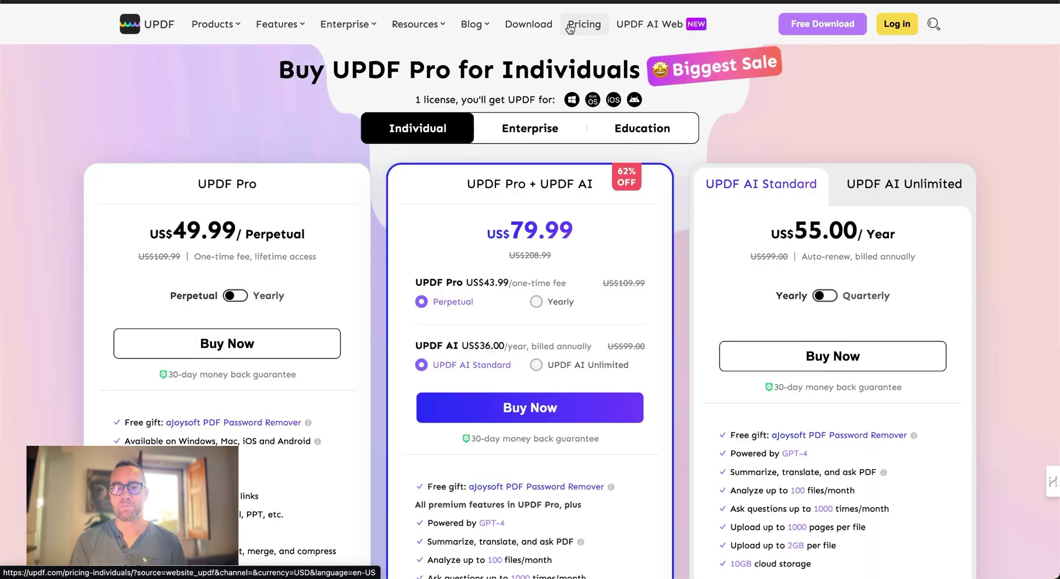
{"action": "scroll", "coordinate": [668, 243], "scroll_direction": "down", "scroll_amount": 2}
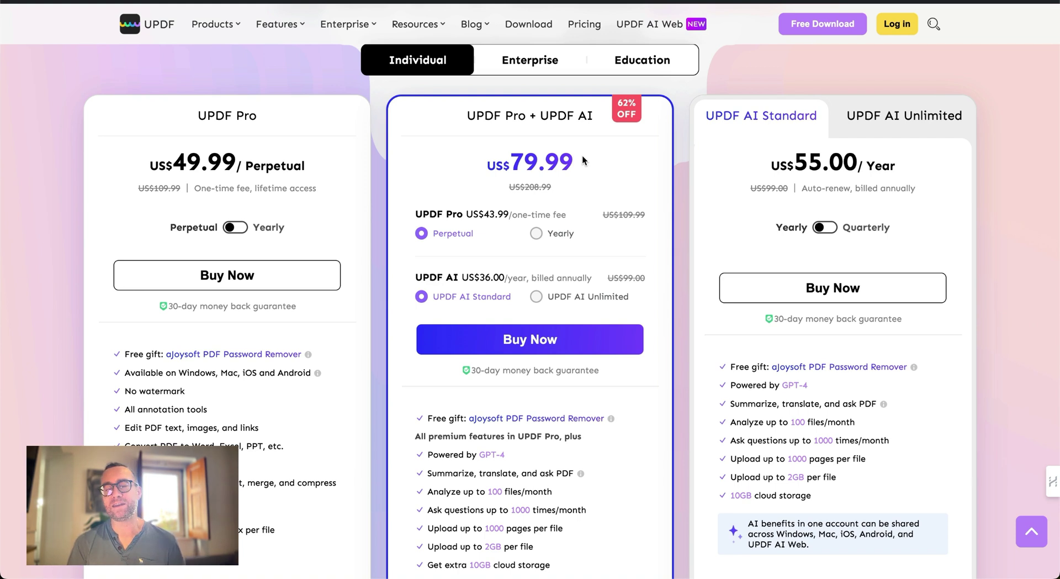
{"action": "scroll", "coordinate": [582, 156], "scroll_direction": "down", "scroll_amount": 1}
{"action": "scroll", "coordinate": [582, 154], "scroll_direction": "down", "scroll_amount": 1}
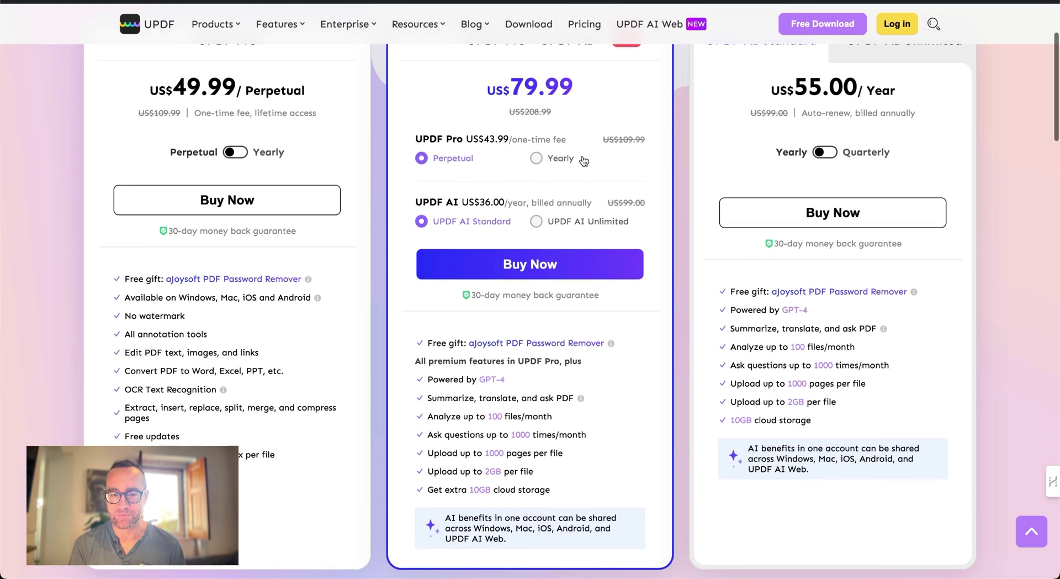
{"action": "left_click", "coordinate": [536, 159]}
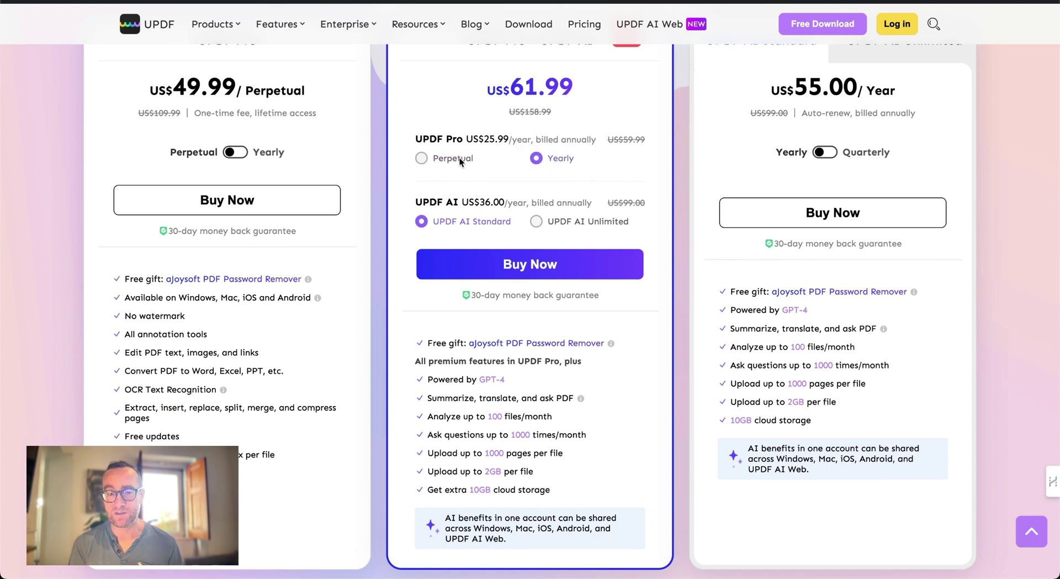
{"action": "left_click", "coordinate": [422, 158]}
{"action": "scroll", "coordinate": [464, 189], "scroll_direction": "down", "scroll_amount": 2}
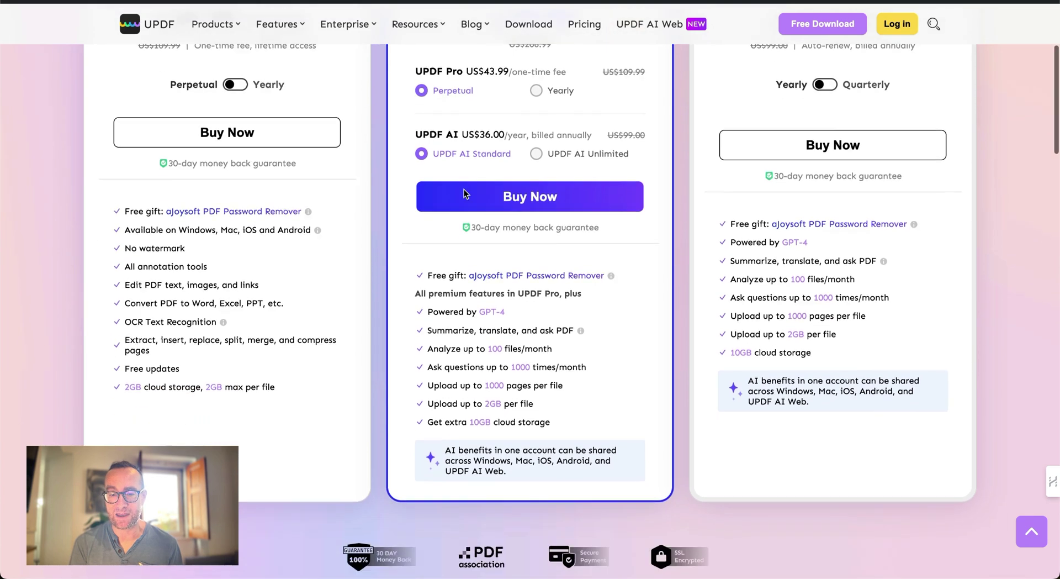
{"action": "scroll", "coordinate": [464, 193], "scroll_direction": "up", "scroll_amount": 1}
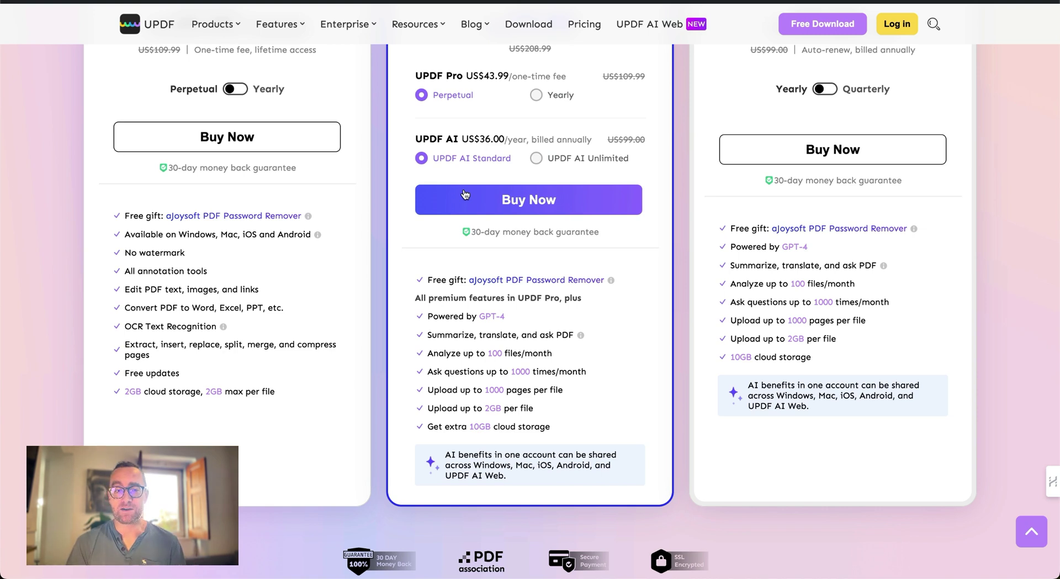
{"action": "scroll", "coordinate": [465, 195], "scroll_direction": "up", "scroll_amount": 4}
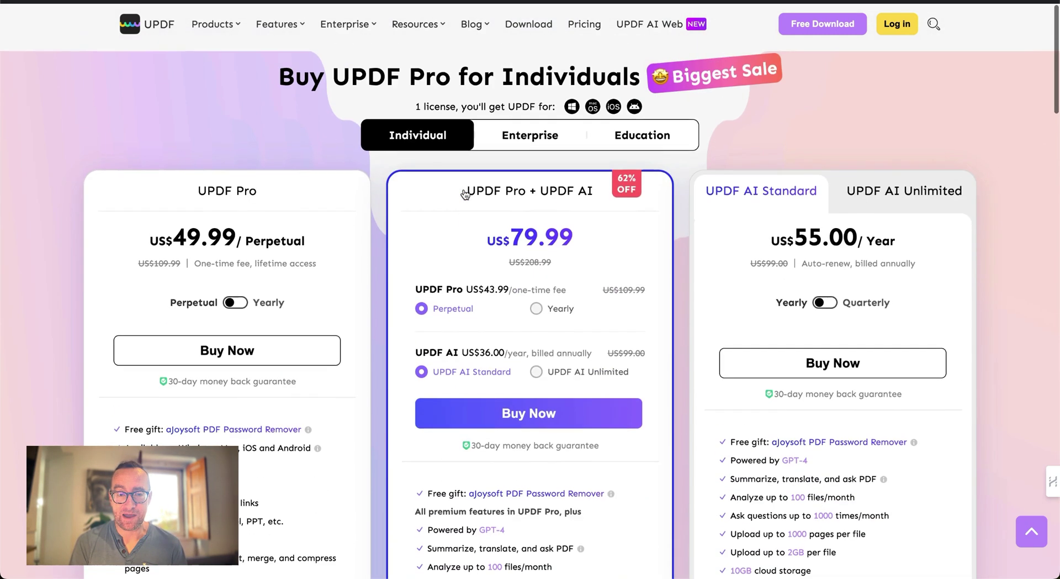